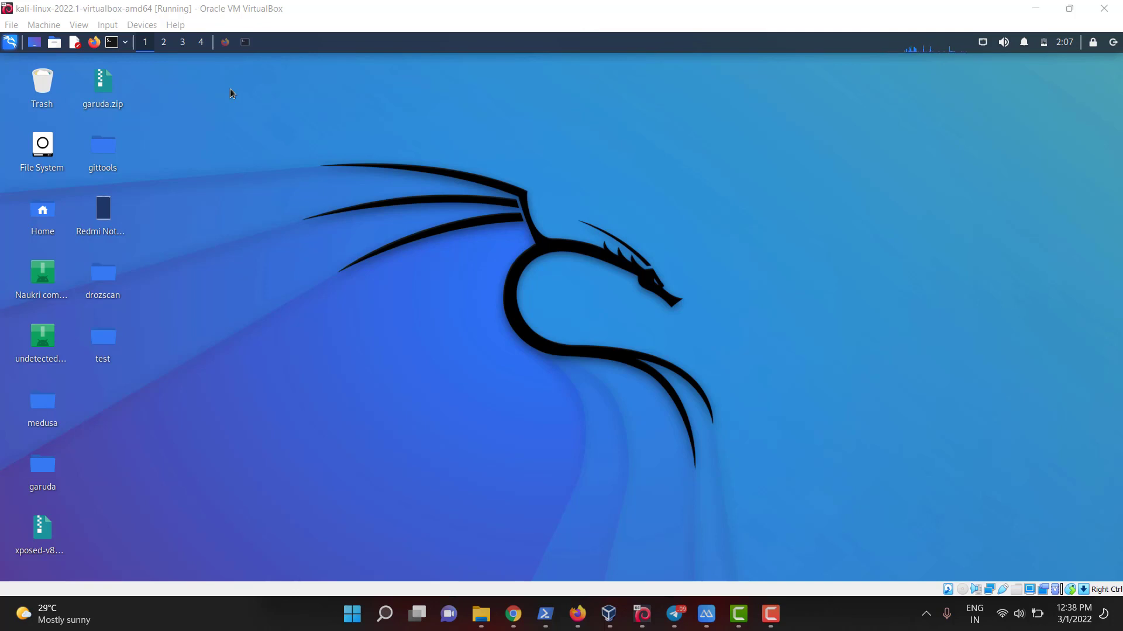
Google 'drozer' and open the Drozer - F-Secure Labs result in its own tab.
left_click(226, 42)
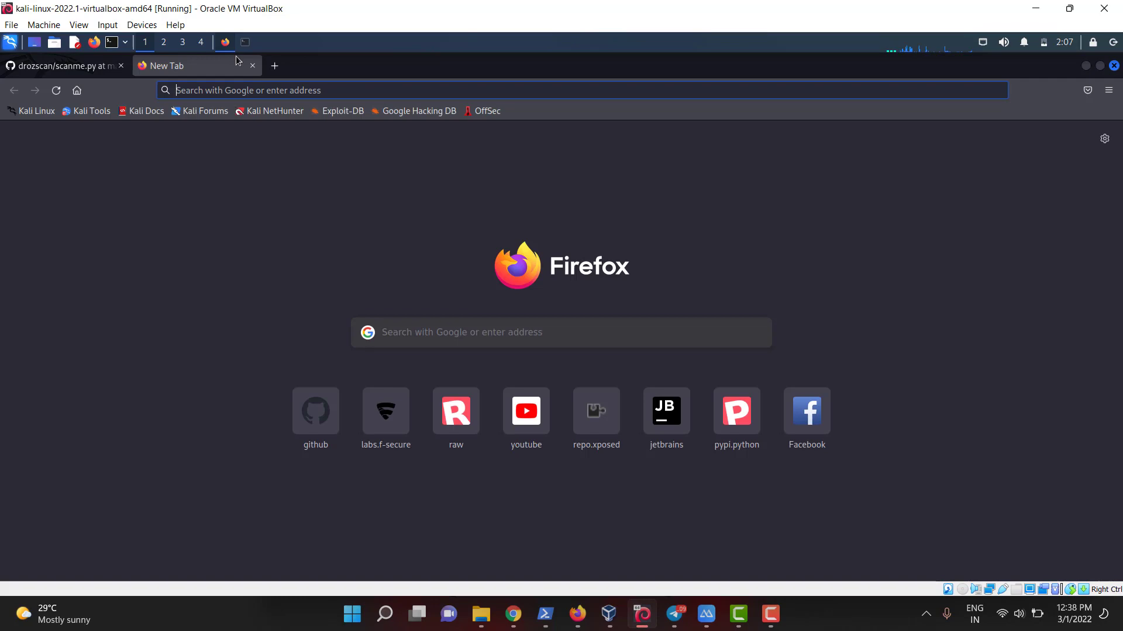
type("drozer")
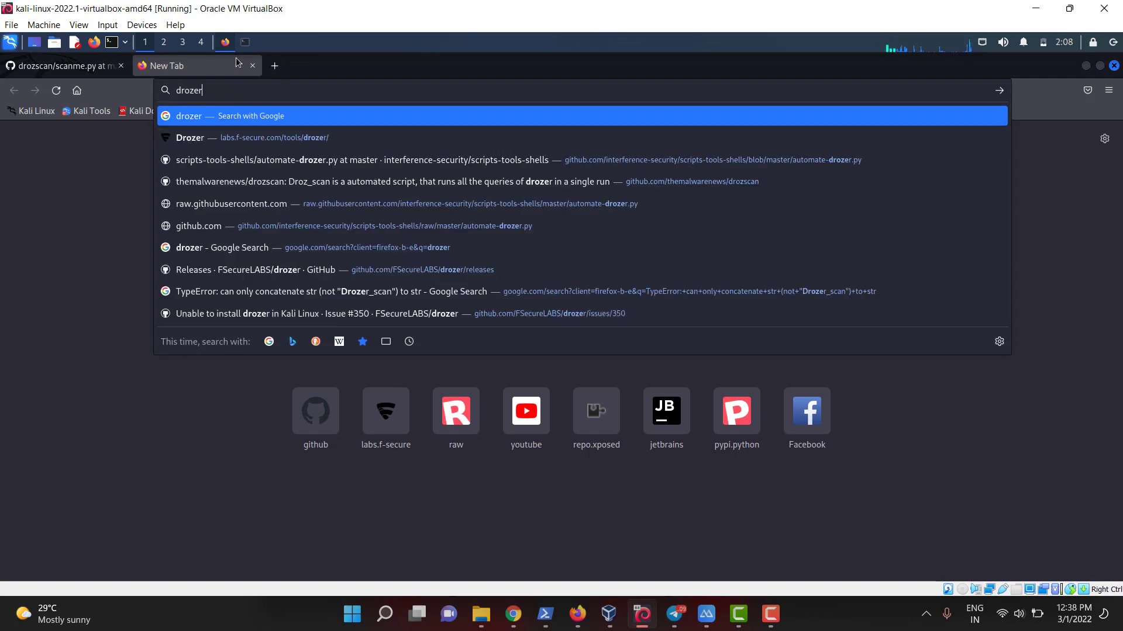
key("Return")
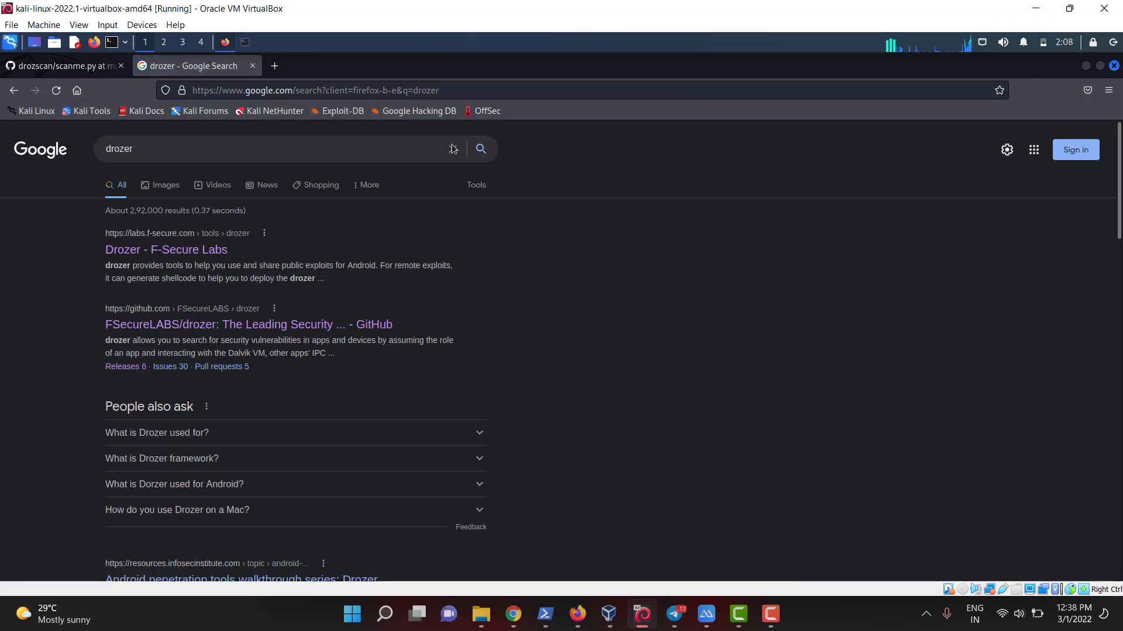
middle_click(208, 250)
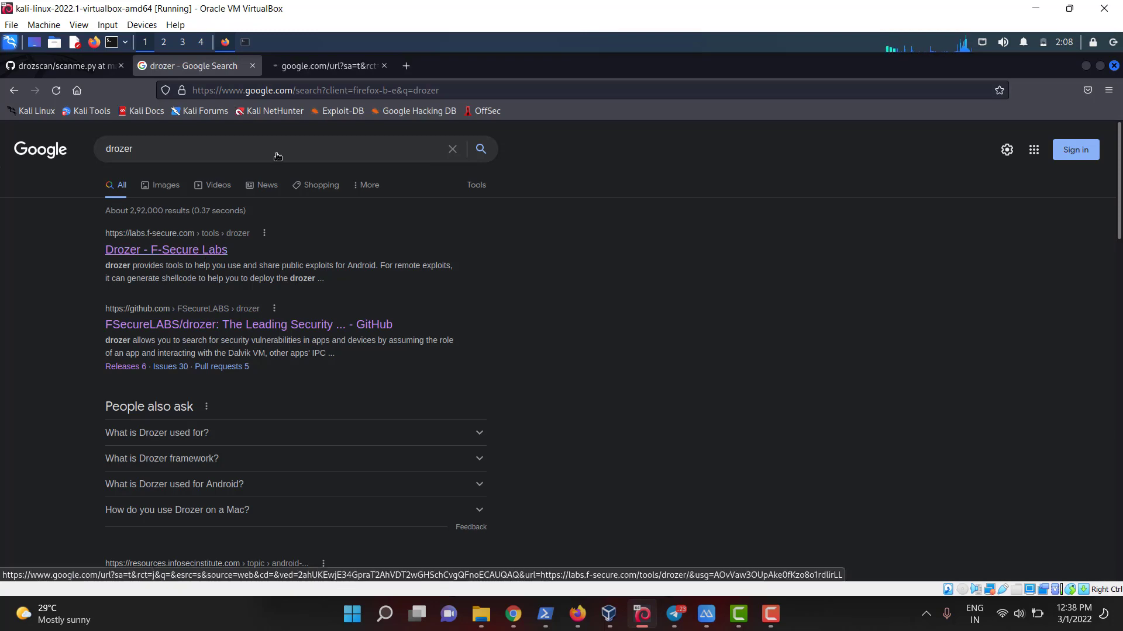
left_click(337, 65)
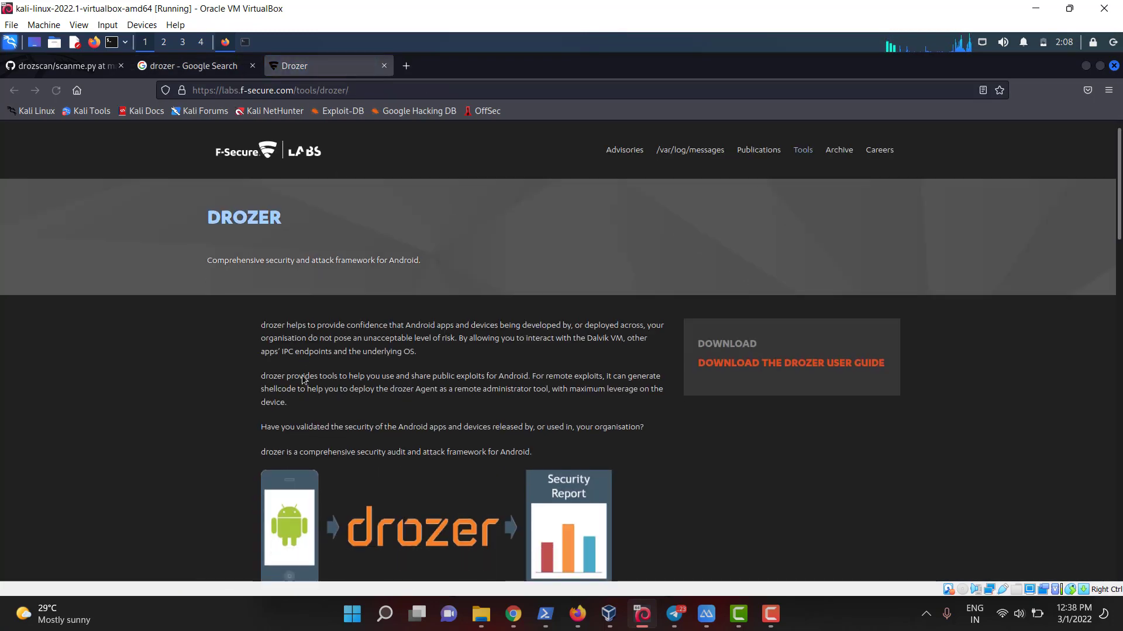
scroll(303, 379, "down", 3)
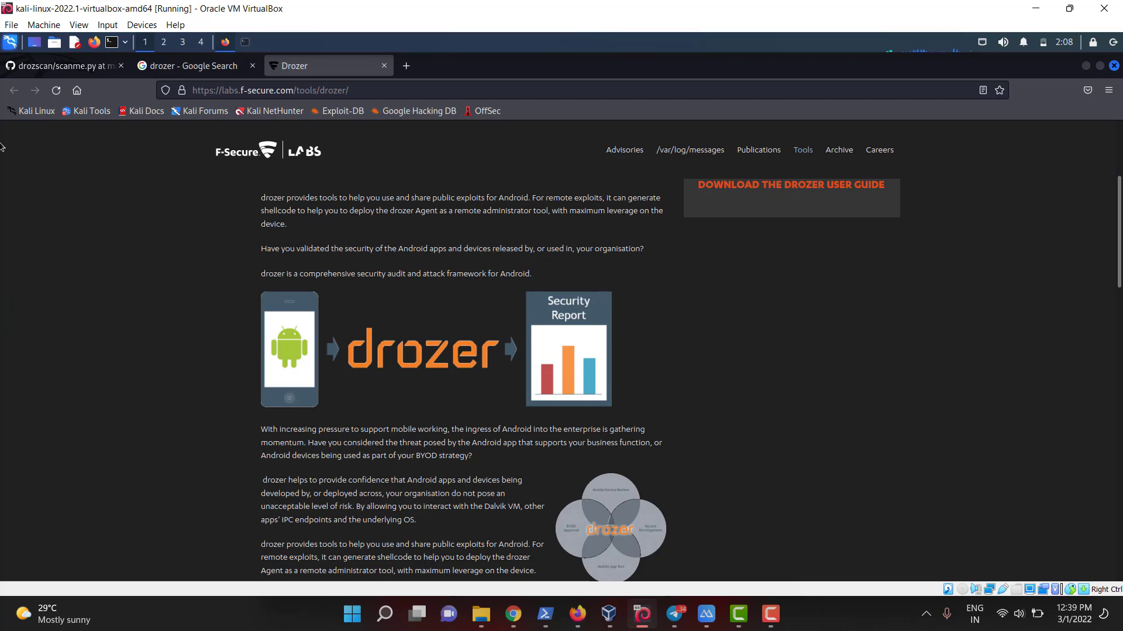
Go from scanme.py to the drozscan repo page and highlight its 17-query list.
left_click(62, 65)
scroll(303, 429, "down", 3)
scroll(303, 429, "up", 5)
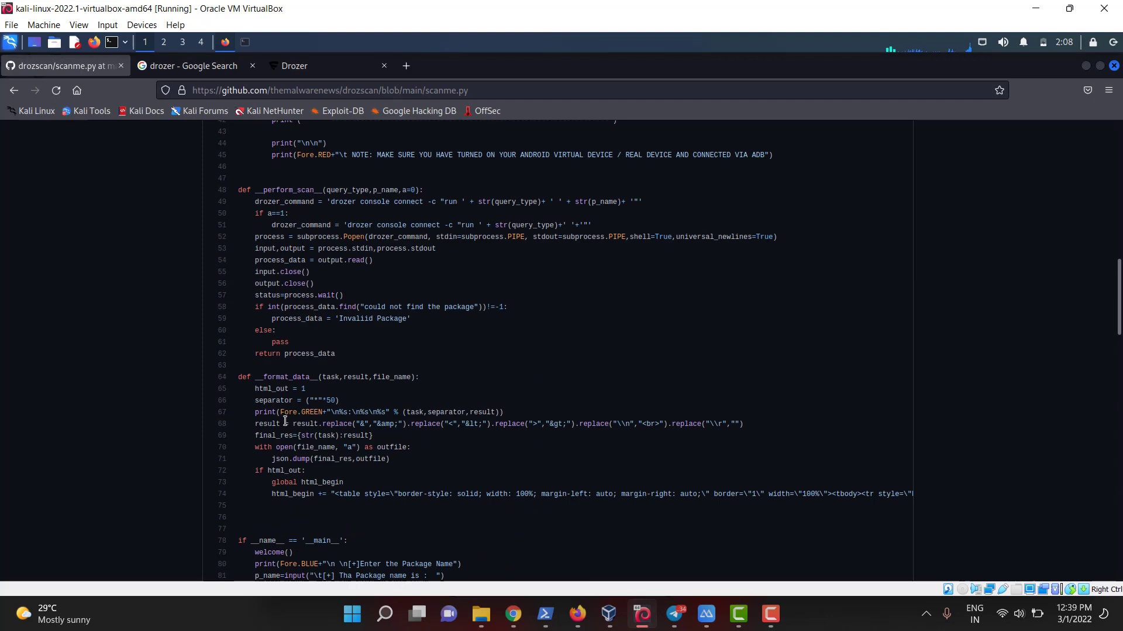
scroll(303, 350, "up", 5)
scroll(302, 308, "up", 2)
left_click(288, 249)
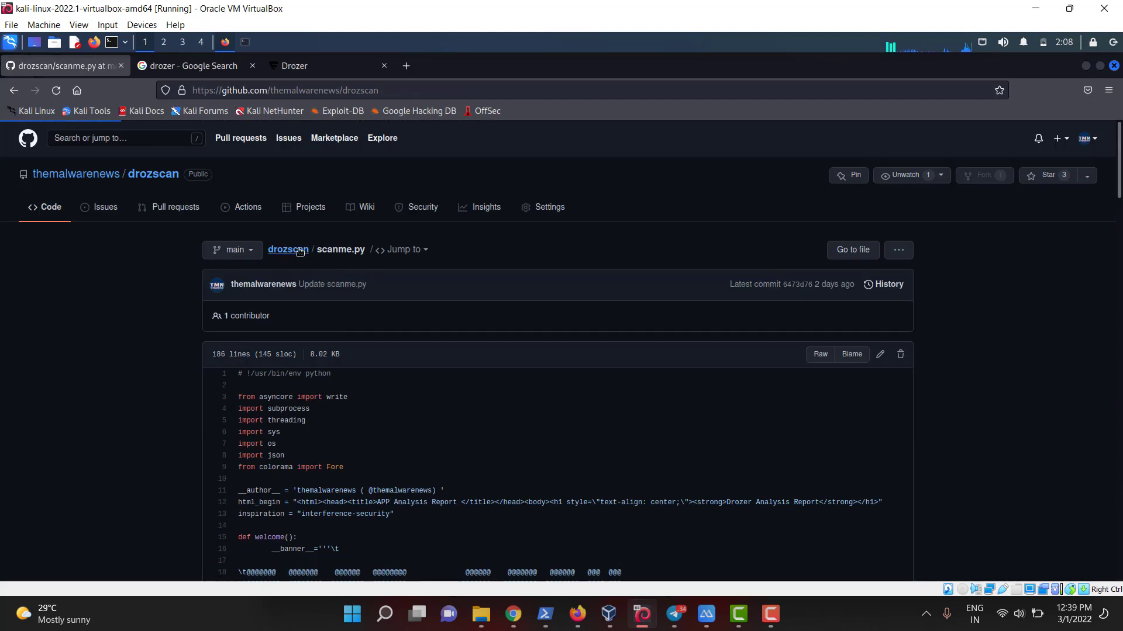
scroll(296, 318, "down", 5)
scroll(297, 317, "down", 3)
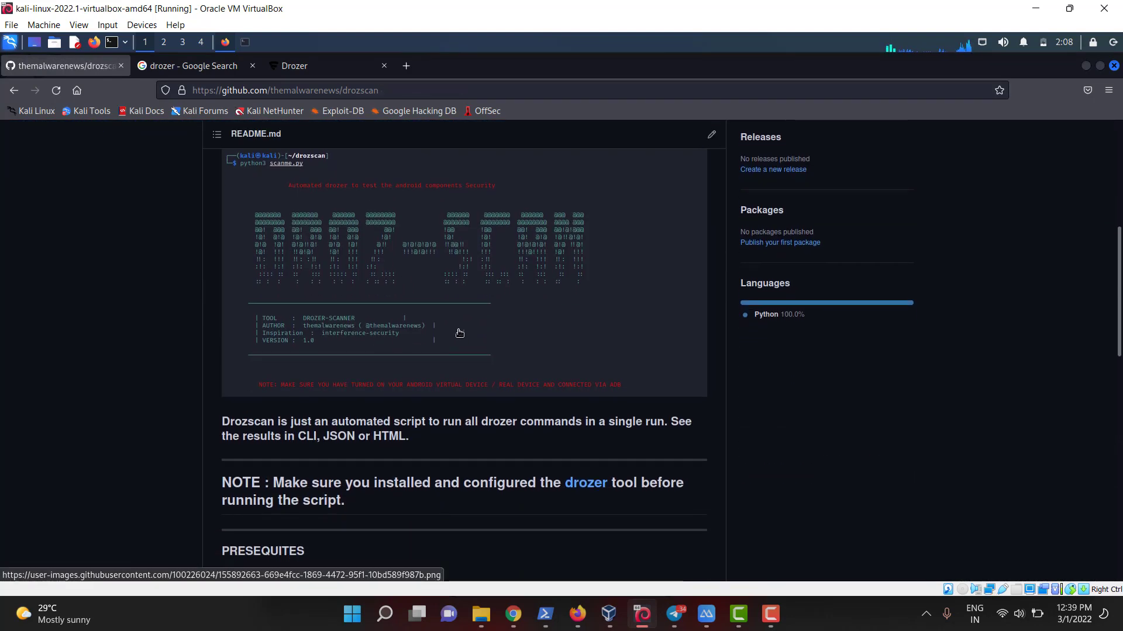
scroll(395, 333, "down", 3)
scroll(403, 340, "down", 3)
scroll(403, 340, "down", 4)
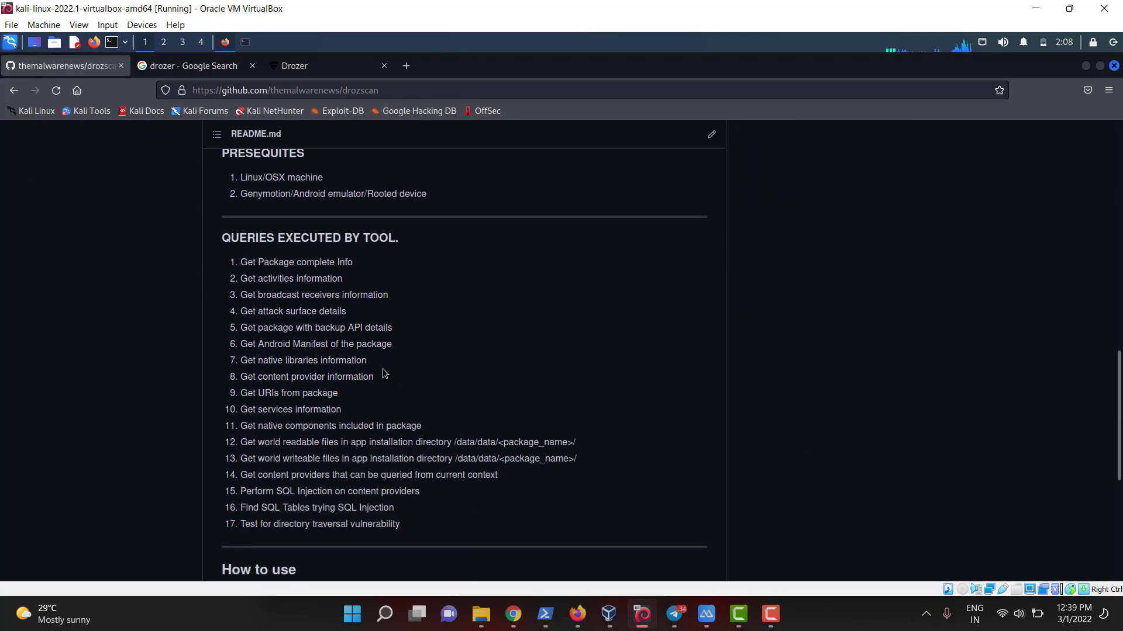
scroll(386, 386, "up", 2)
scroll(326, 392, "down", 3)
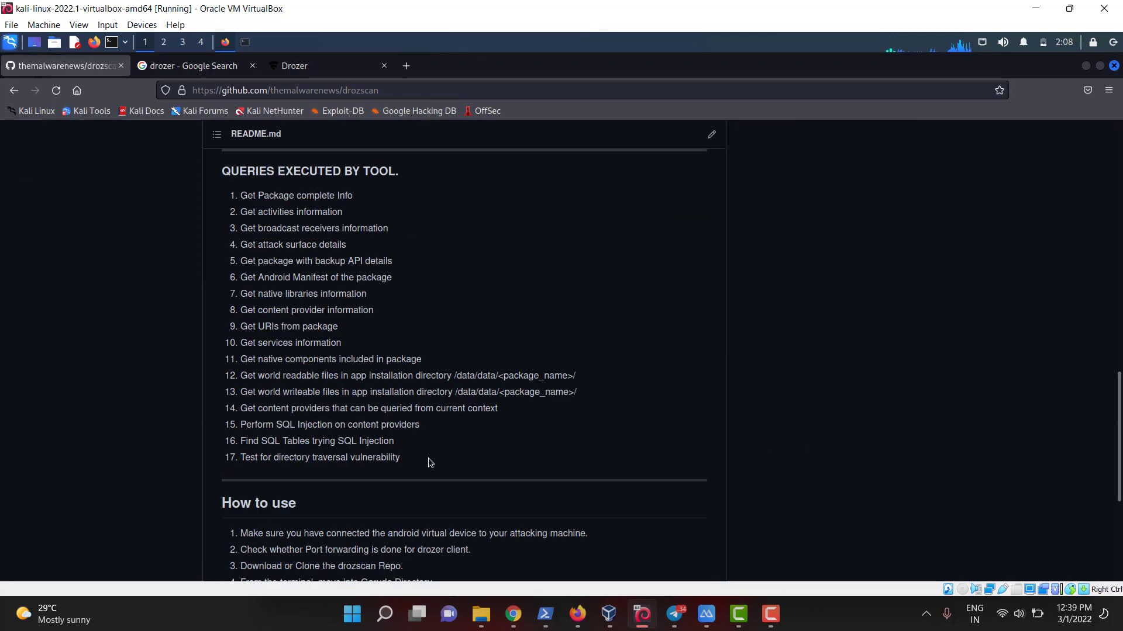
mouse_move(401, 459)
left_mouse_down()
mouse_move(238, 246)
mouse_move(217, 173)
left_mouse_up()
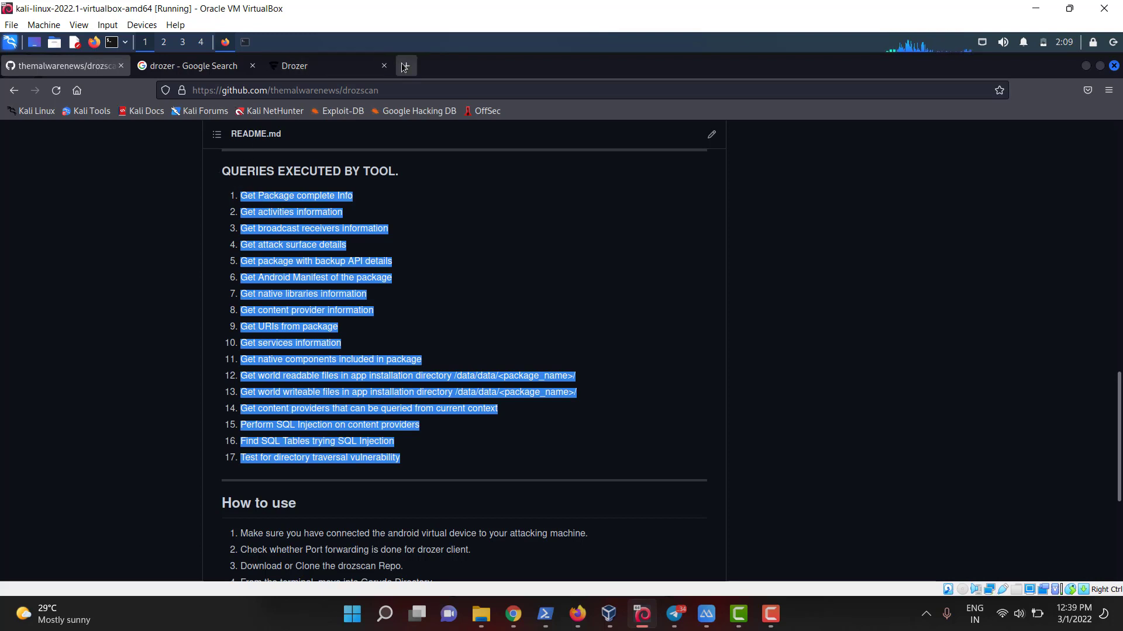
Return to the F-Secure Drozer page and bring up the Get drozer v2.4.4 downloads.
left_click(247, 43)
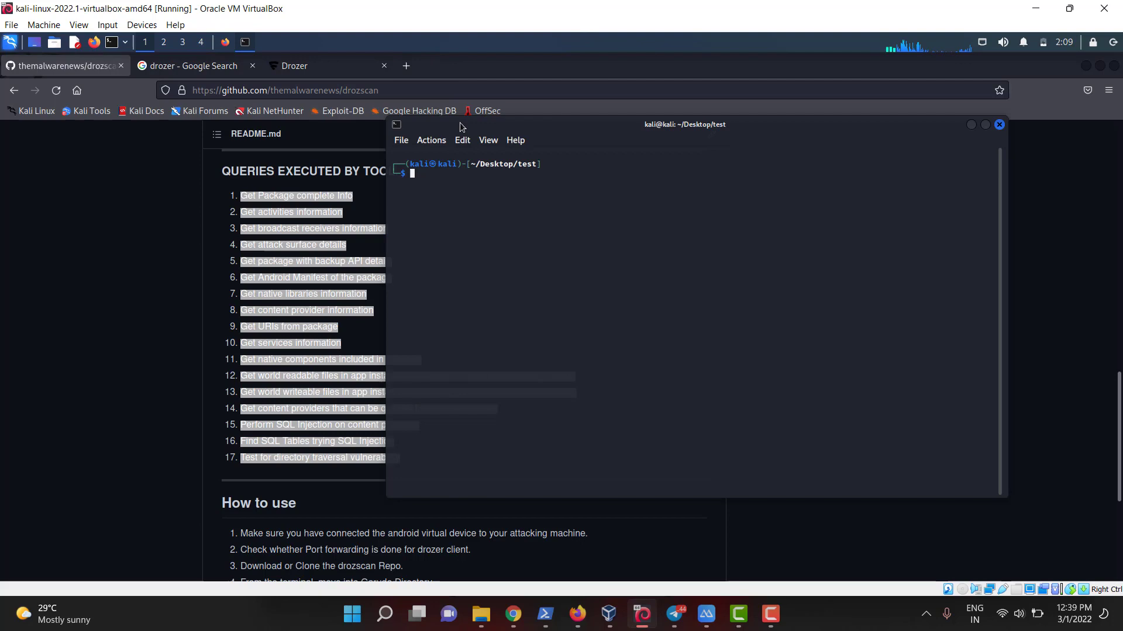
left_click(315, 73)
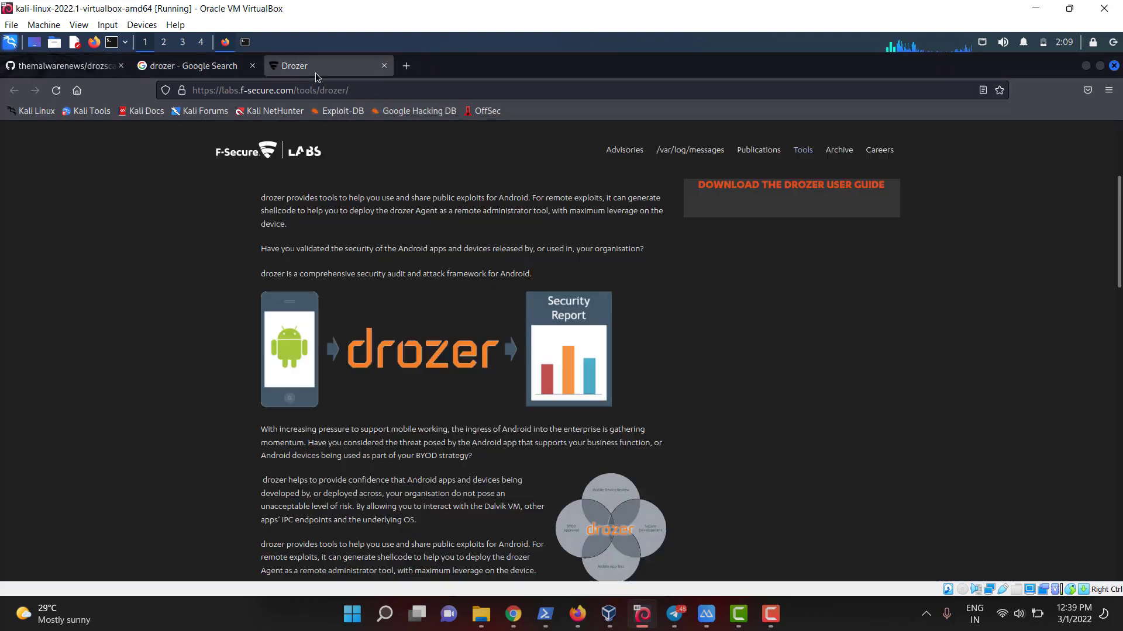
left_click(284, 90)
double_click(283, 90)
left_click(16, 193)
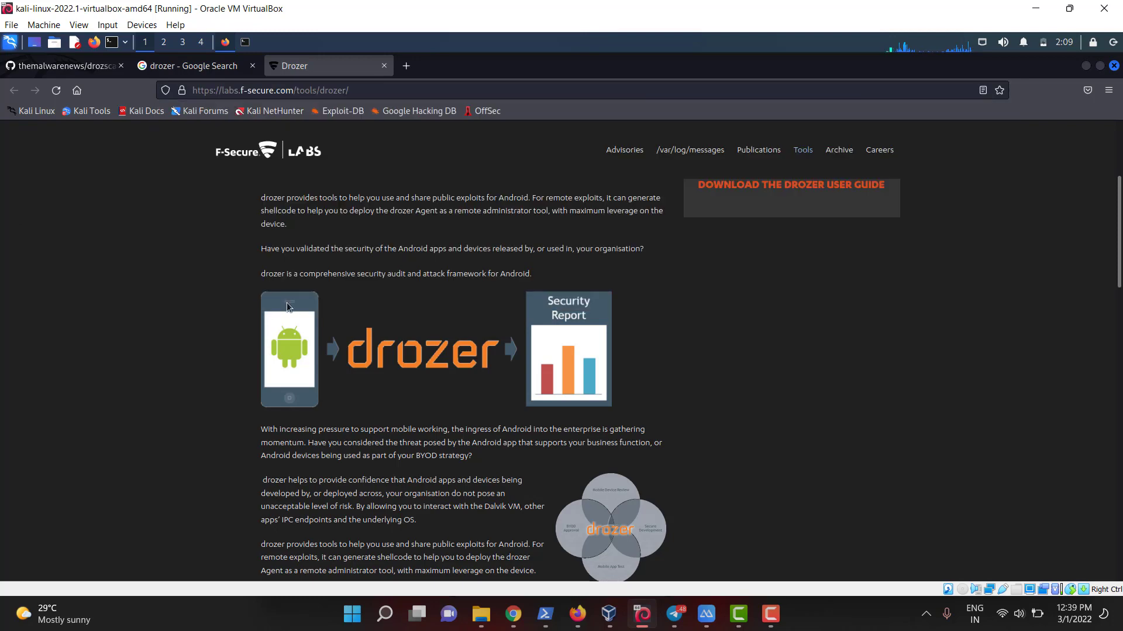
scroll(290, 307, "down", 5)
scroll(337, 308, "down", 3)
scroll(337, 308, "down", 3)
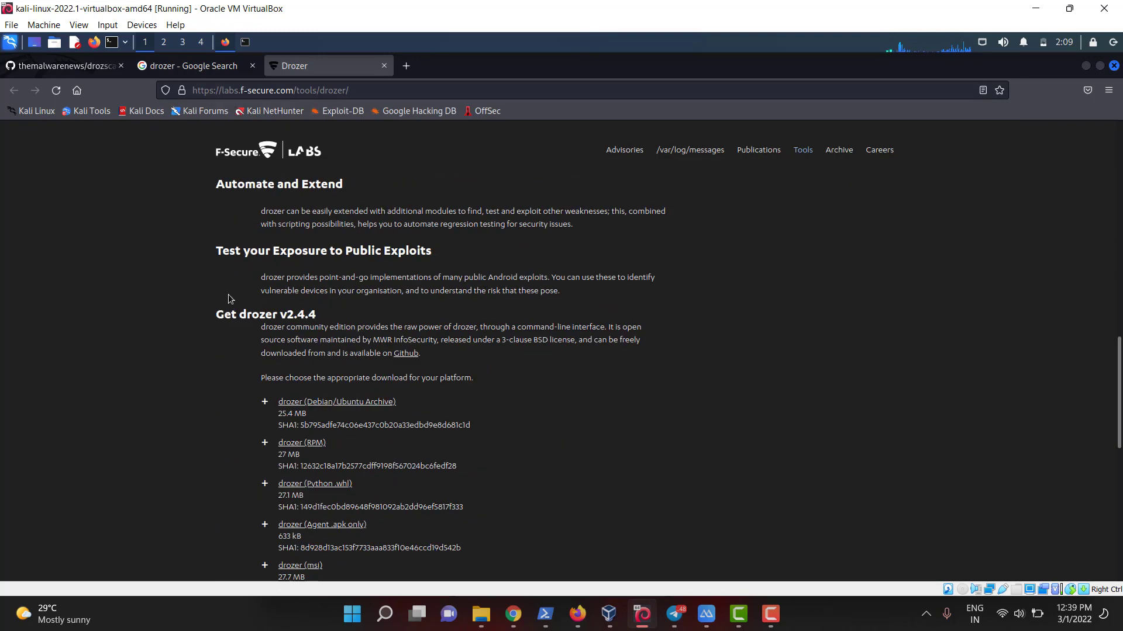
key("ctrl+a")
left_click(700, 412)
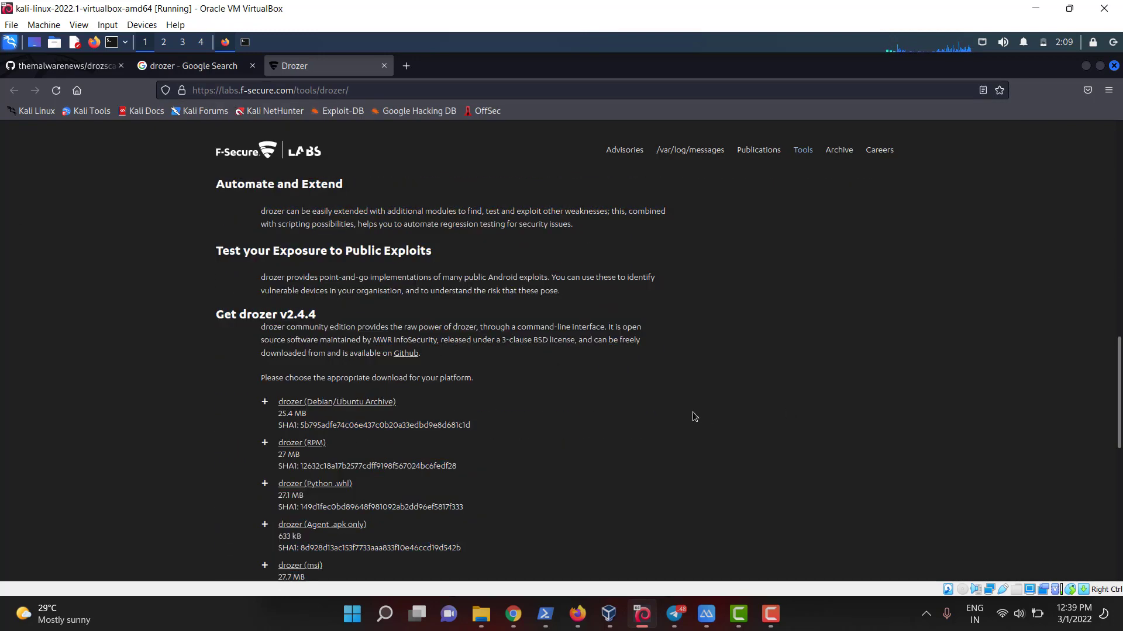
scroll(578, 402, "down", 2)
scroll(527, 377, "down", 1)
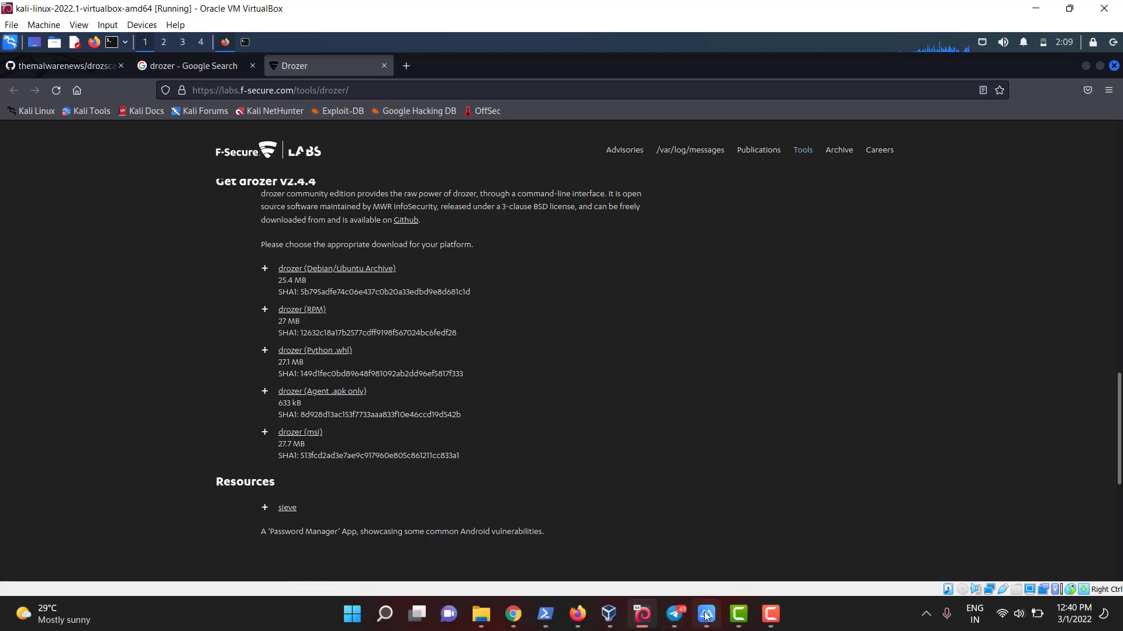
Unlock the mirrored phone and launch drozer Agent with its port 31415 server on.
left_click(675, 614)
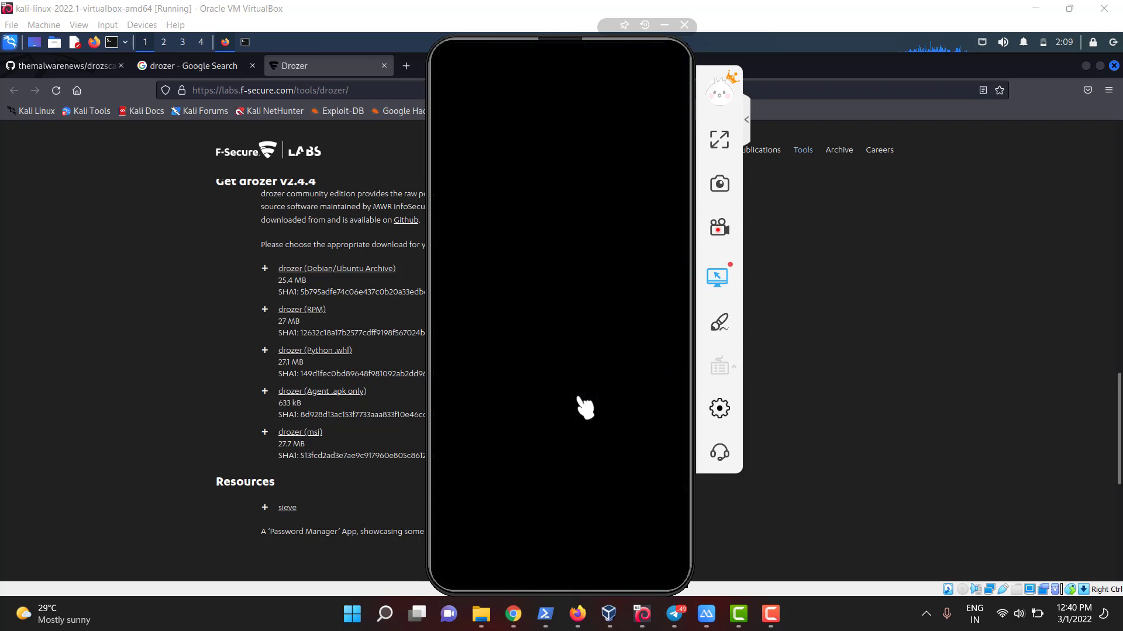
right_click(584, 408)
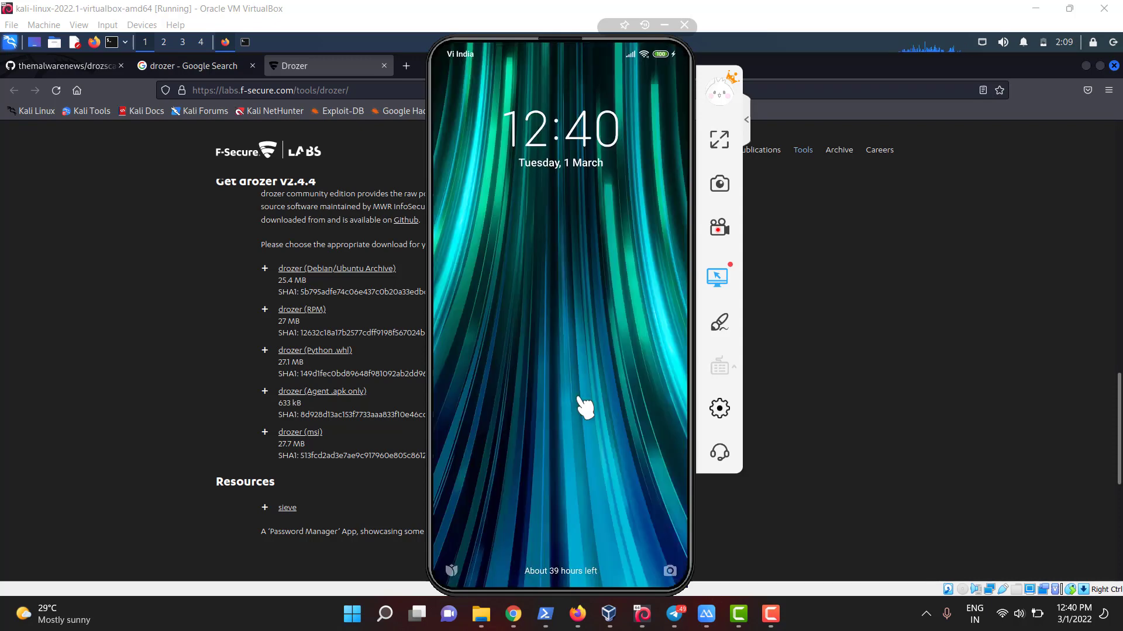
left_click_drag(585, 456, 584, 263)
left_click_drag(585, 456, 584, 263)
left_click(584, 406)
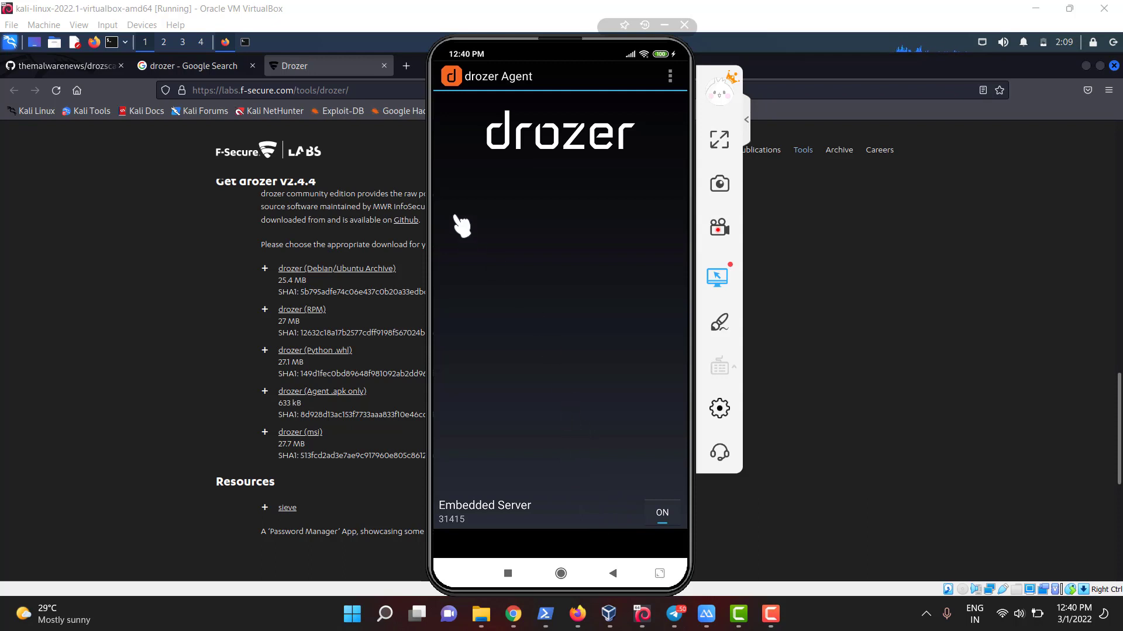
Run adb devices to list the phone and stage 'adb forward tcp:31415 tcp:31415'.
left_click(407, 67)
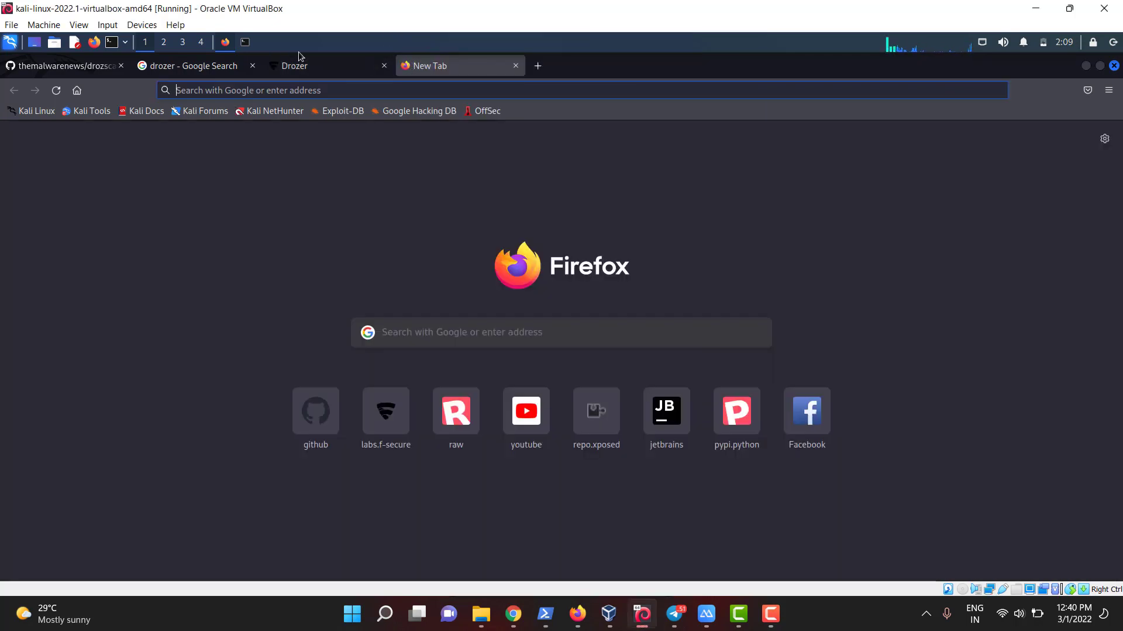
left_click(246, 42)
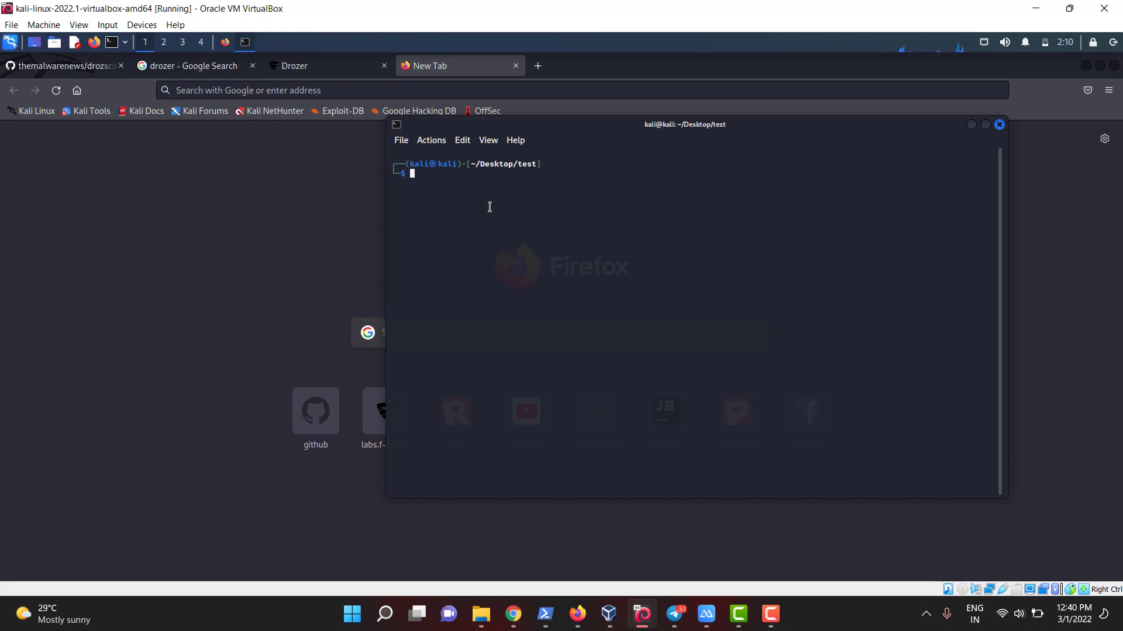
type("adb ")
type("devices")
key("Return")
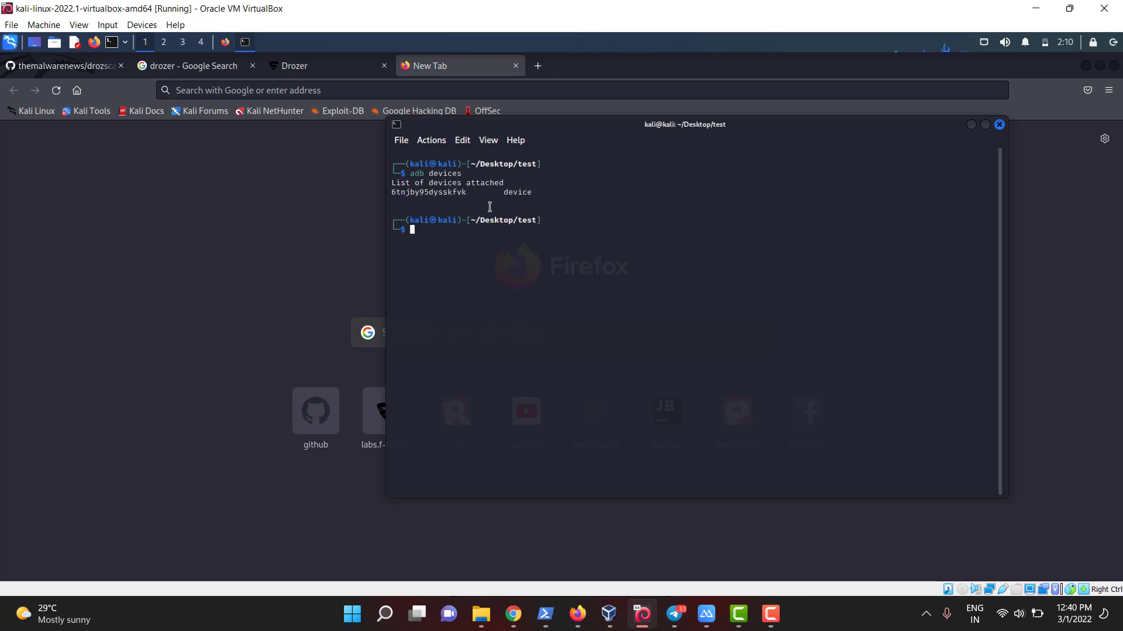
type("adb")
type(" fo")
key("Right")
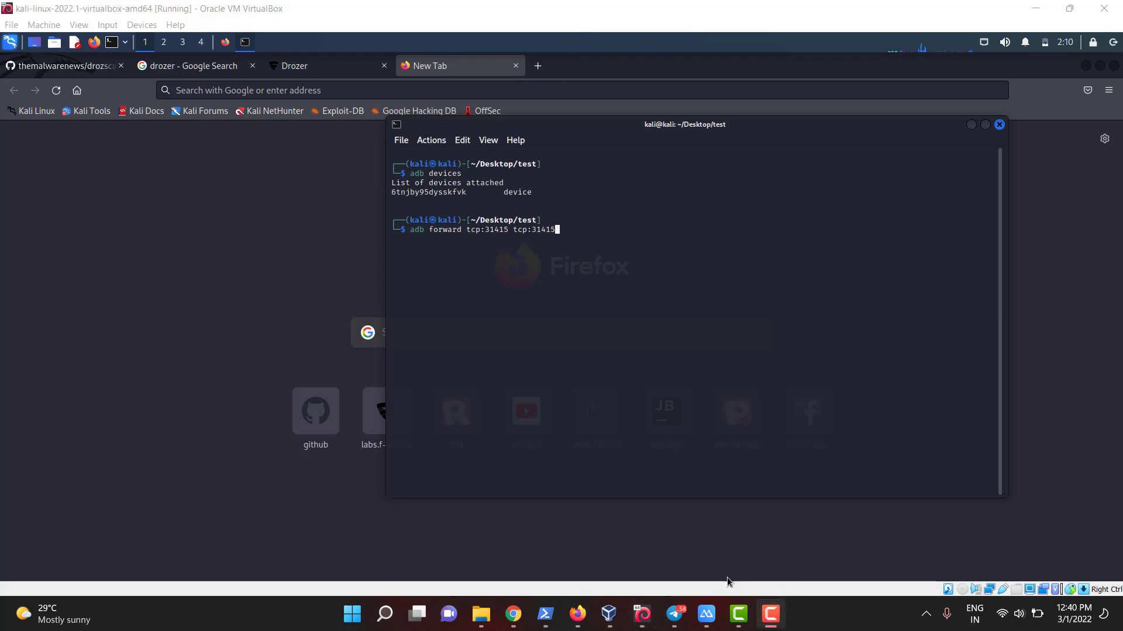
Restart the drozer Agent embedded server, forward port 31415, and try 'drozer console connect'.
left_click(706, 614)
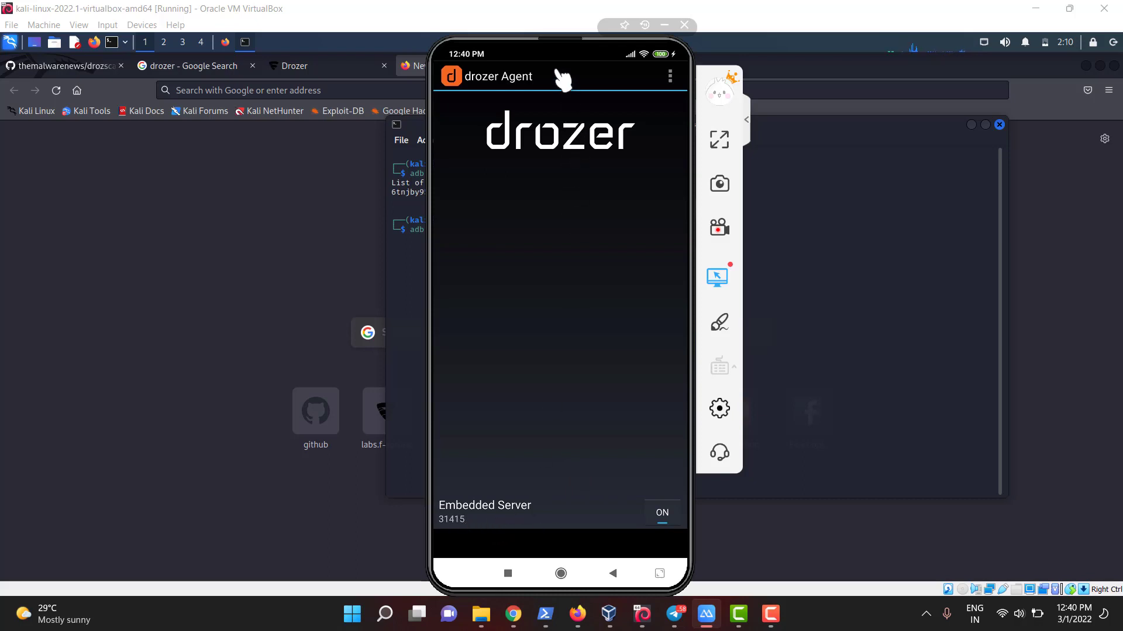
left_click(663, 514)
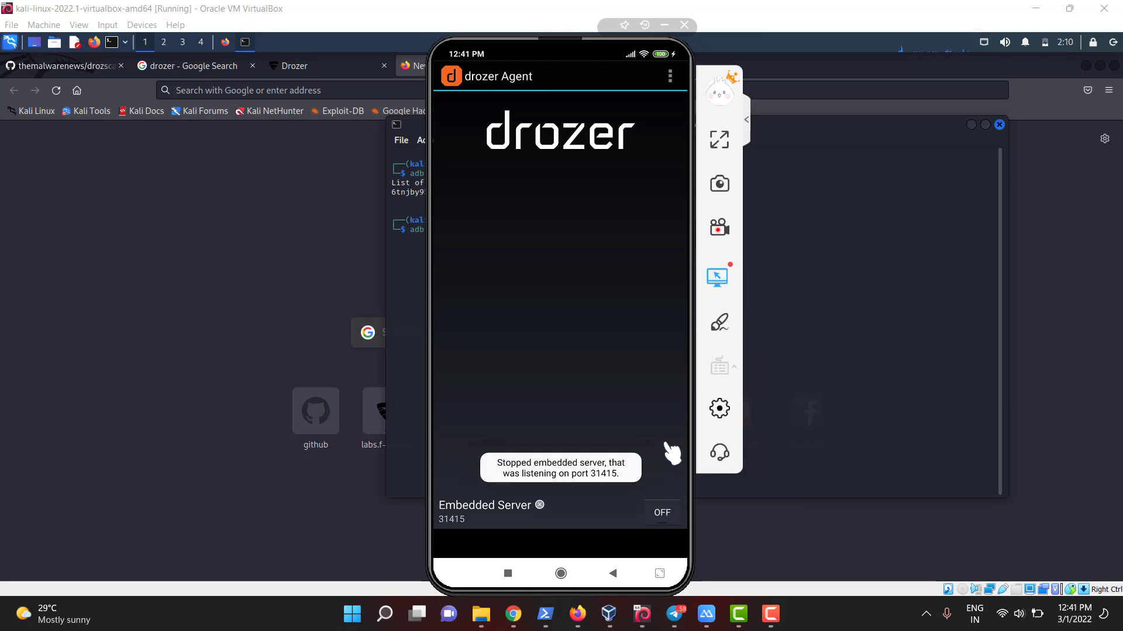
left_click(668, 449)
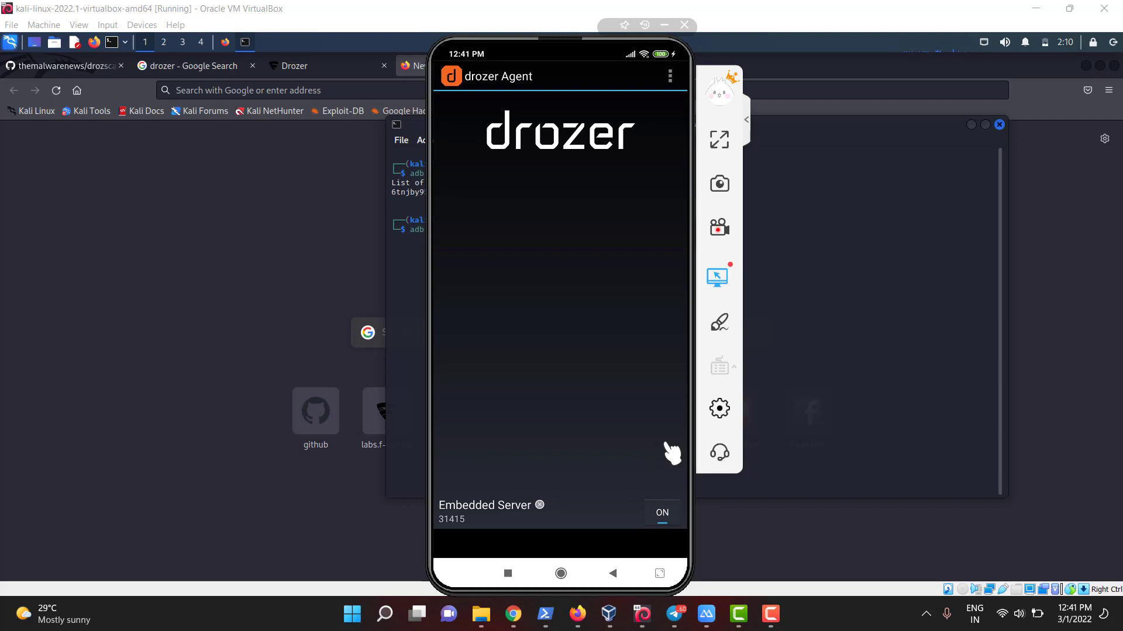
left_click(662, 512)
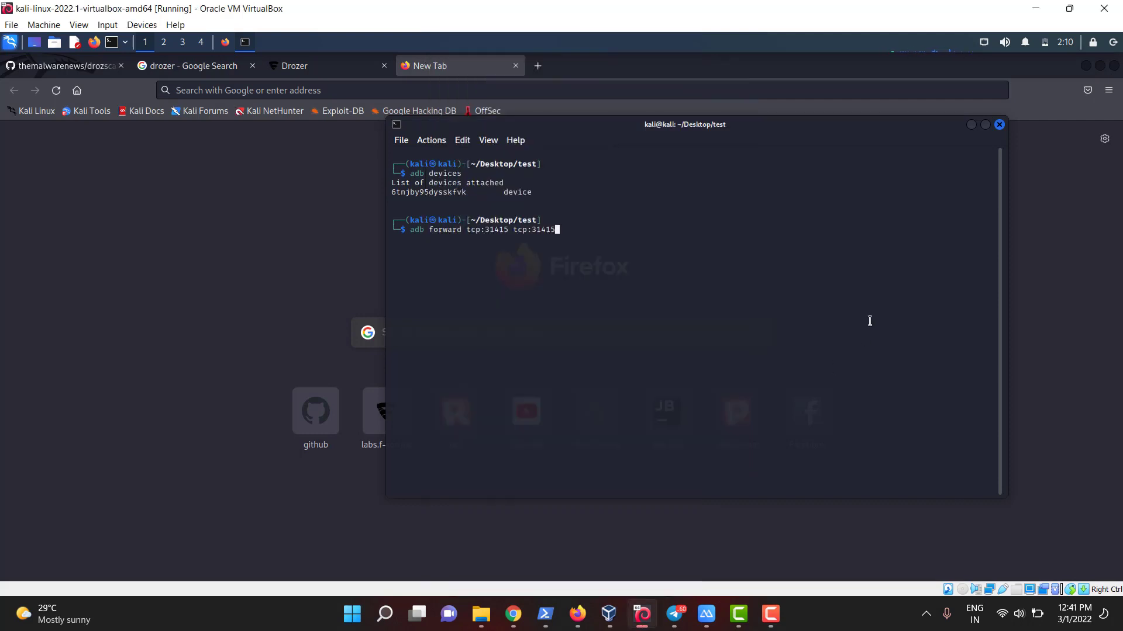
key("Return")
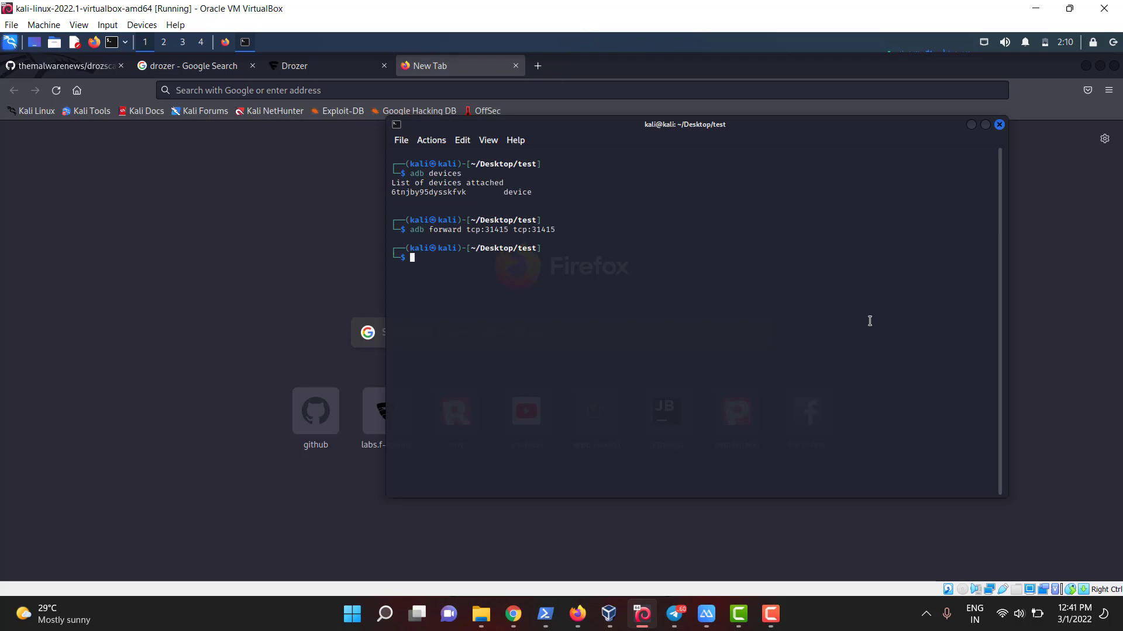
type("drozer console connect")
key("Return")
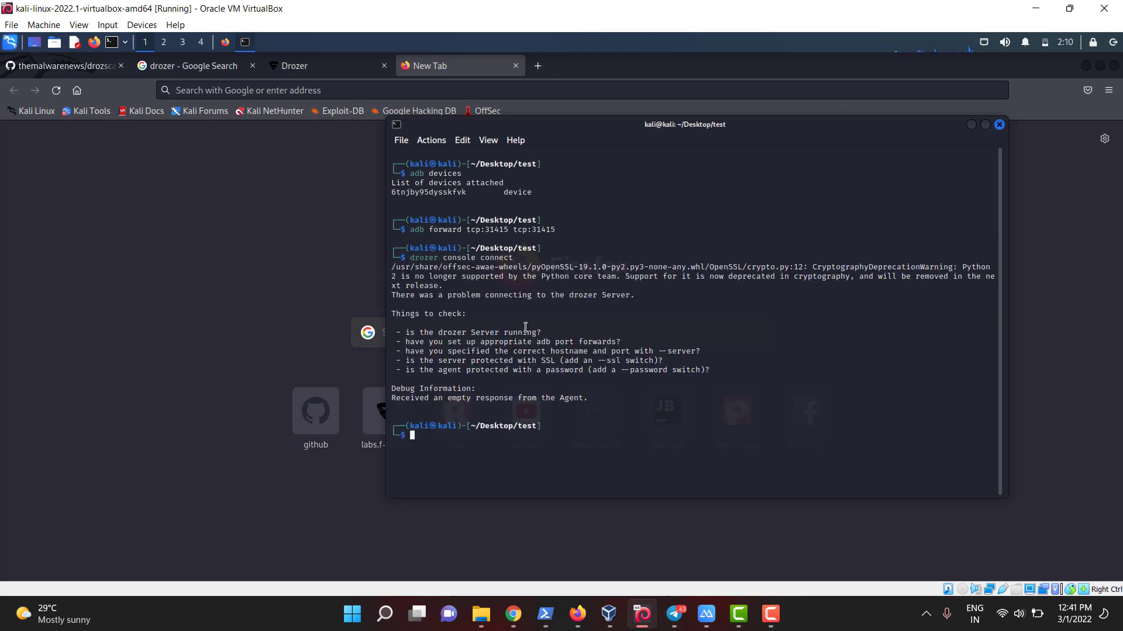
Switch the drozer Agent embedded server on from the mirrored phone.
left_click(707, 615)
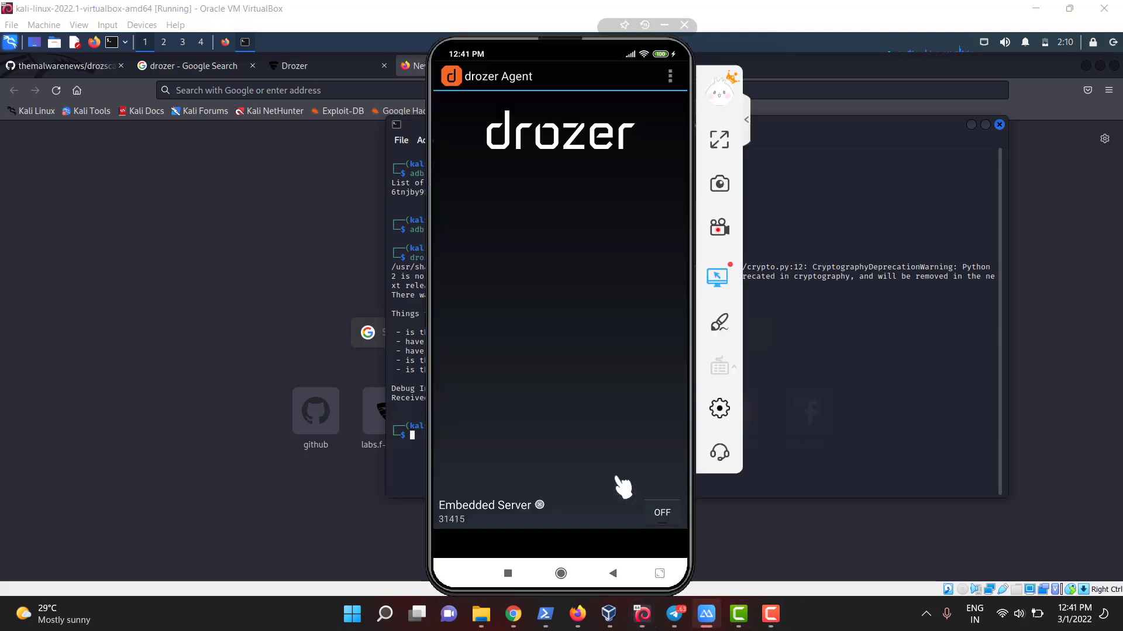
left_click(661, 512)
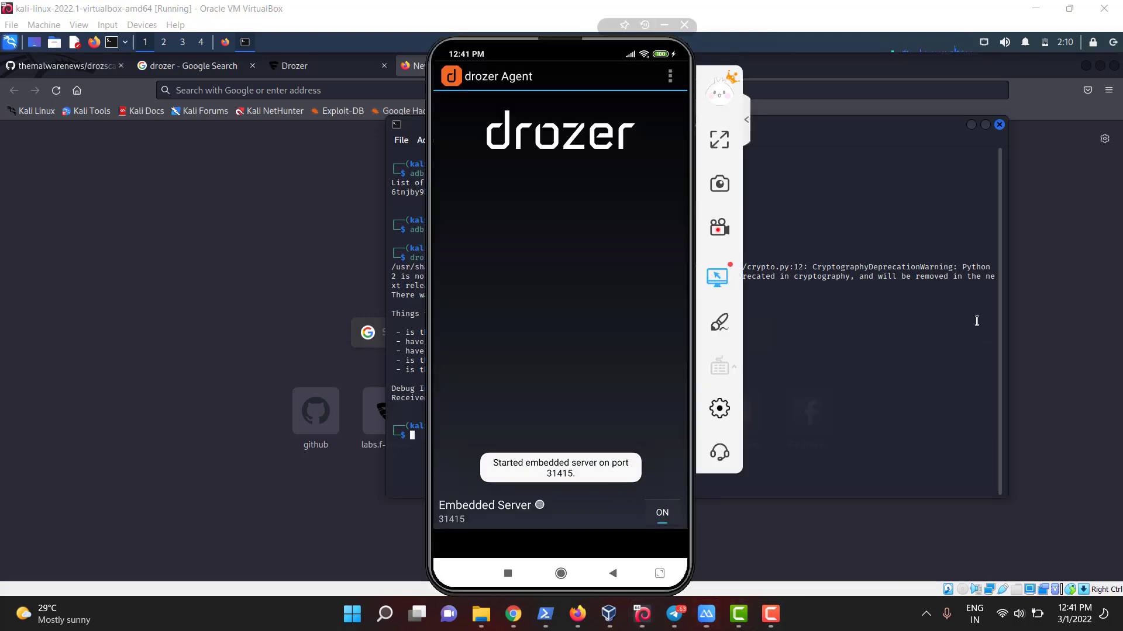
left_click(707, 614)
Rerun adb forward and drozer console connect to reach drozer Console v2.4.4.
key("Up")
key("Up")
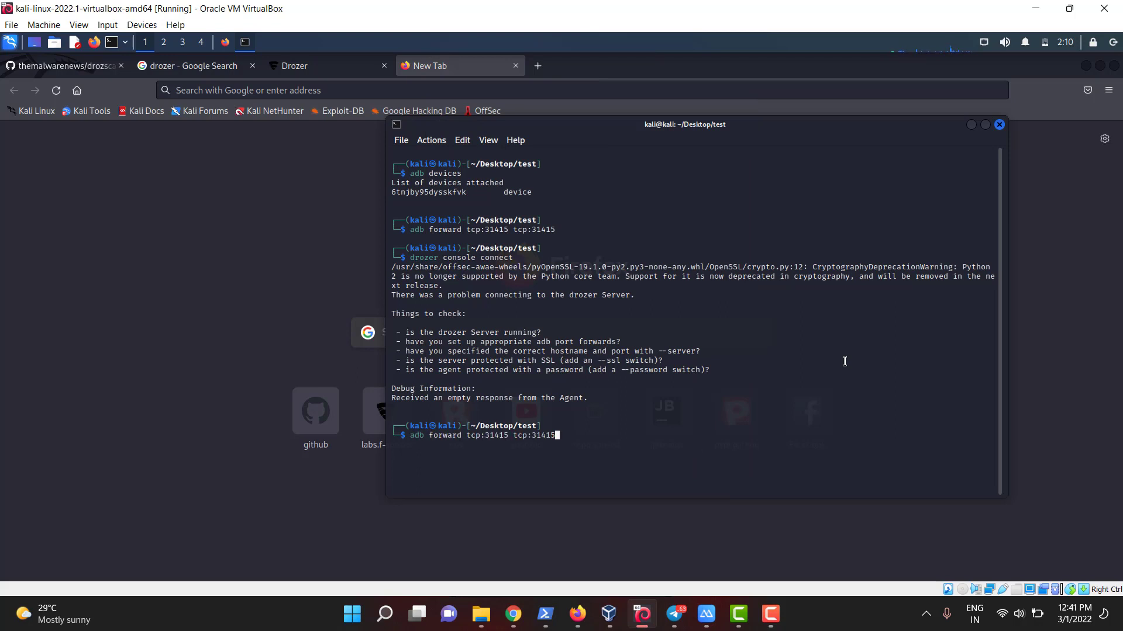
key("Return")
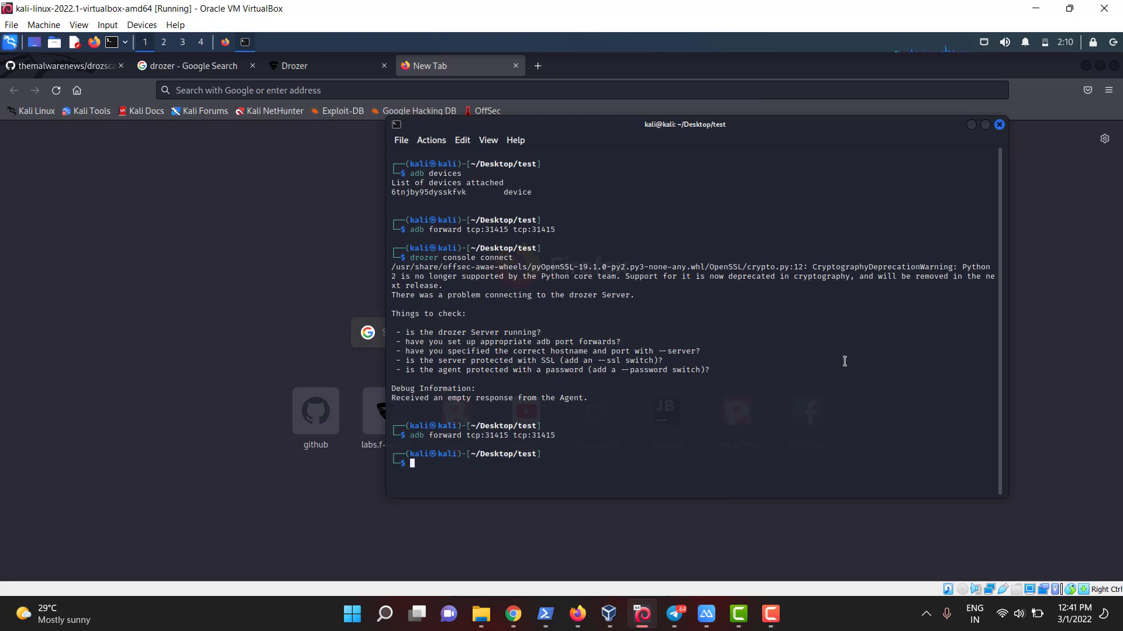
key("Up")
key("Up")
key("Return")
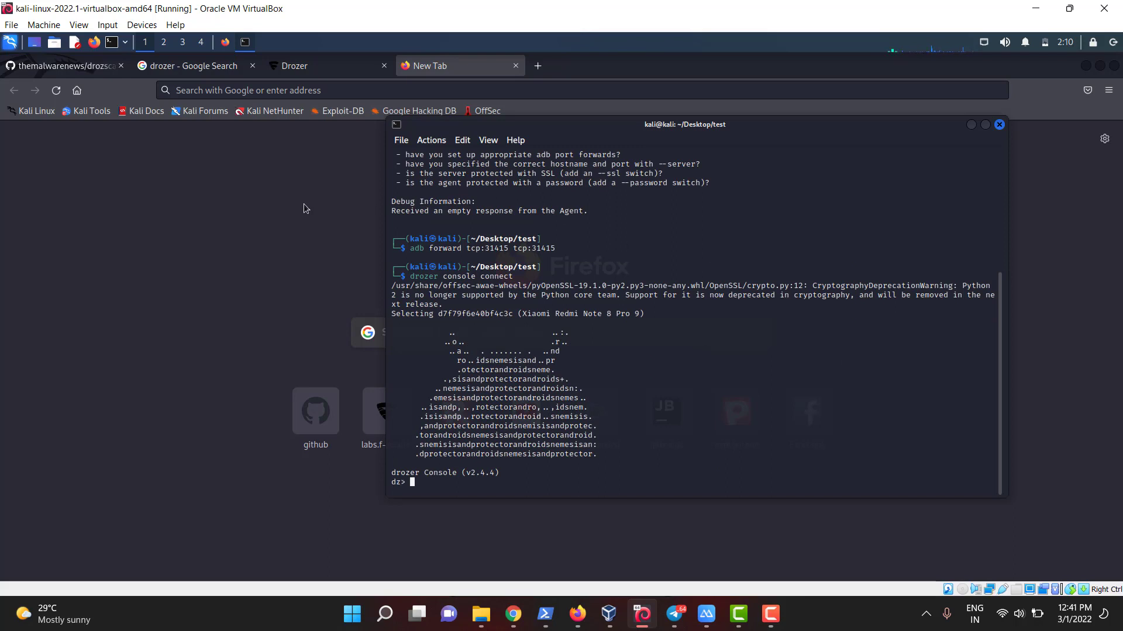
left_click(300, 65)
scroll(713, 434, "up", 10)
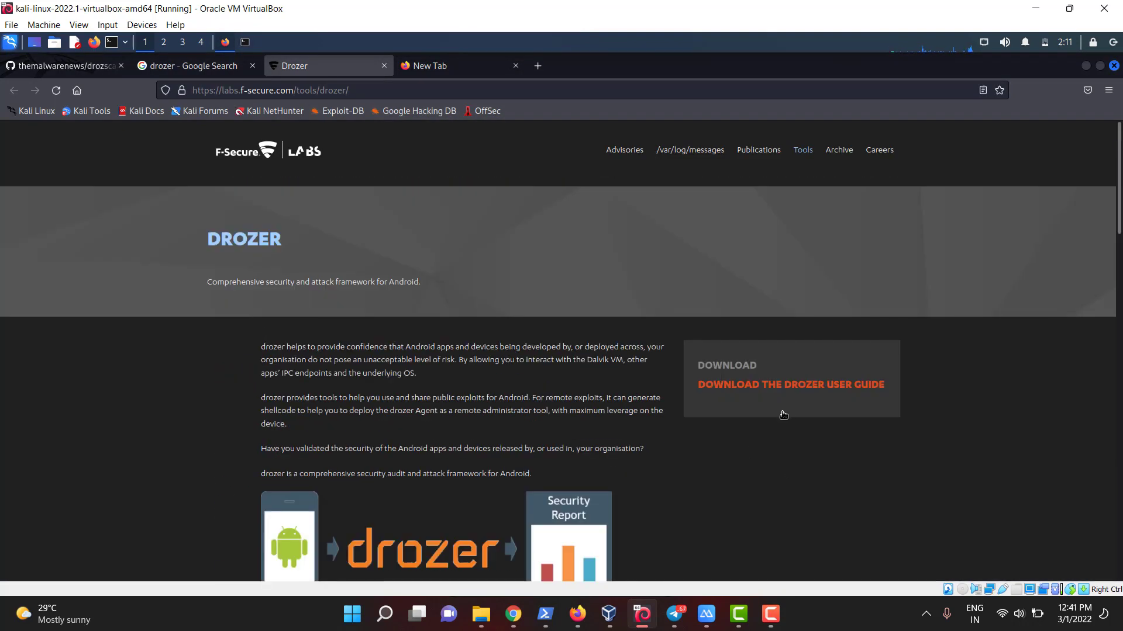
Open the drozer user guide PDF in its own tab and view it.
middle_click(783, 393)
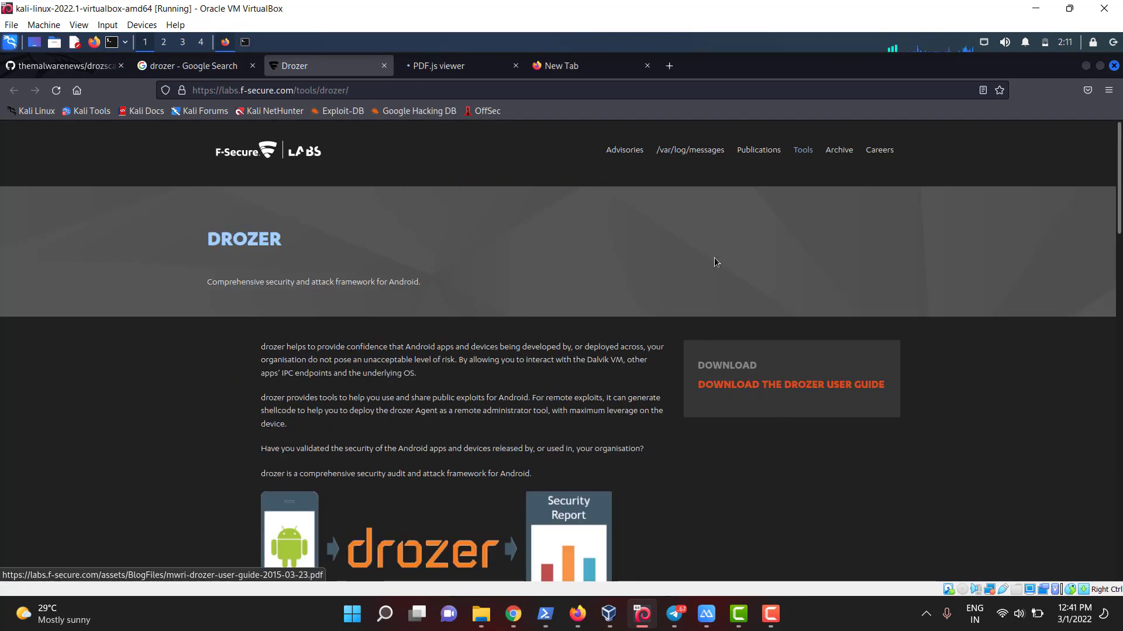
left_click(466, 66)
scroll(569, 464, "down", 8)
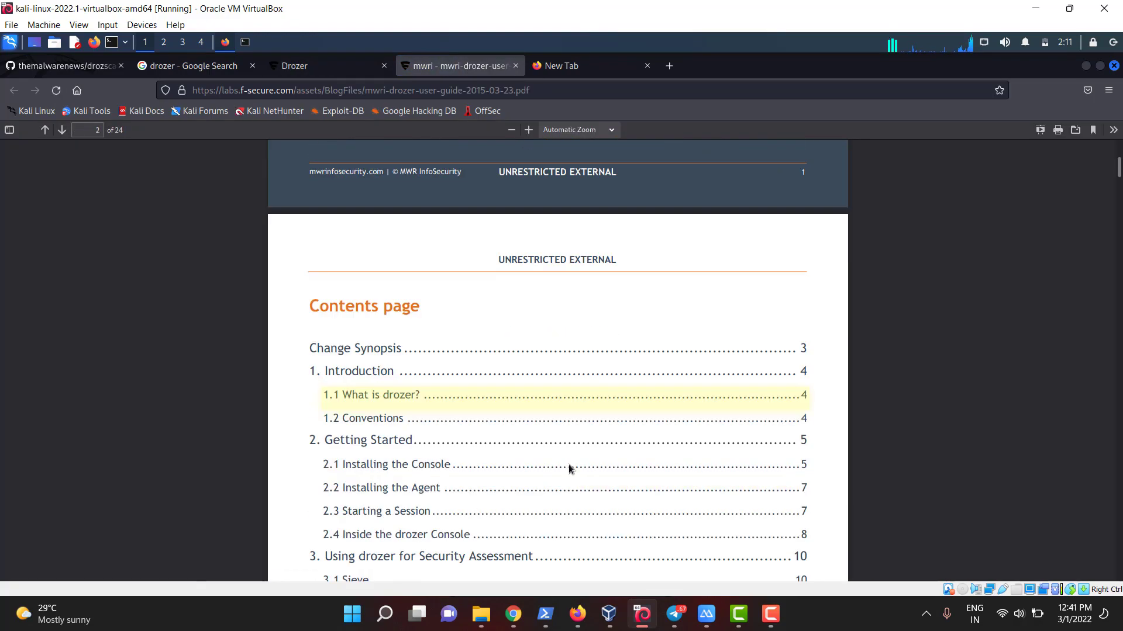
scroll(568, 465, "down", 8)
scroll(568, 464, "down", 8)
scroll(568, 464, "down", 5)
scroll(569, 464, "down", 8)
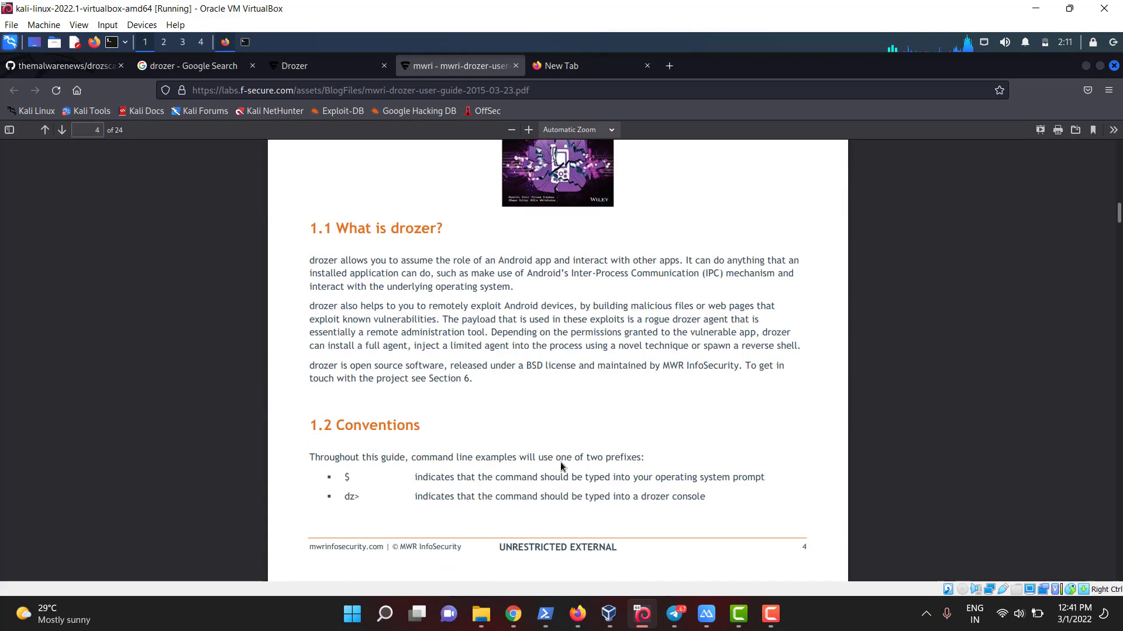
scroll(560, 463, "down", 6)
scroll(560, 462, "down", 6)
scroll(560, 463, "down", 5)
scroll(555, 452, "down", 3)
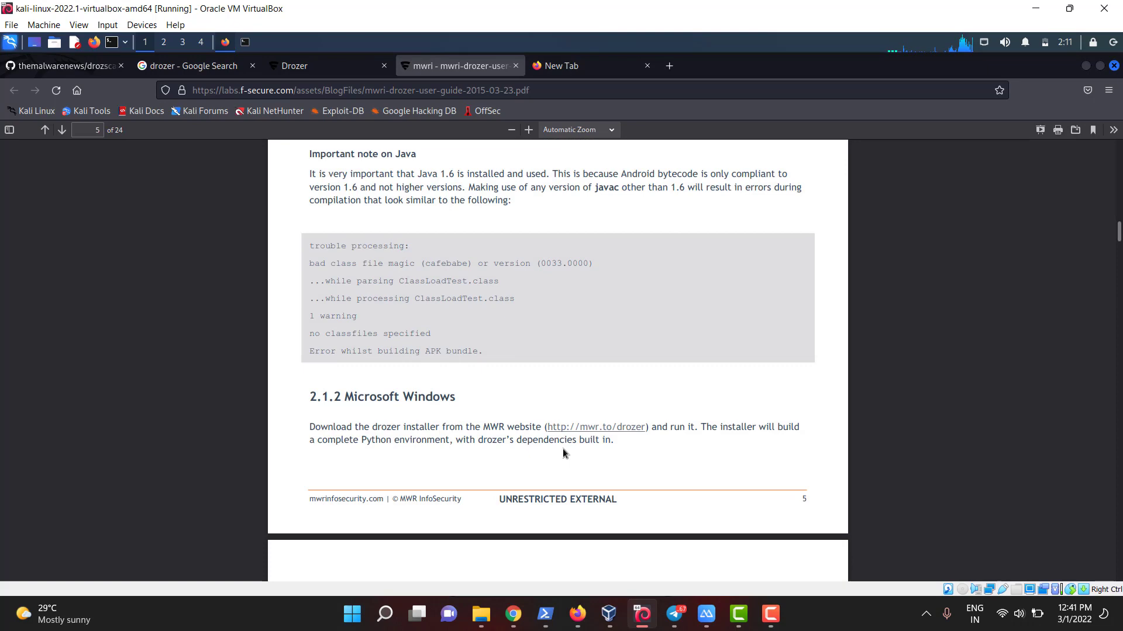
scroll(553, 443, "down", 8)
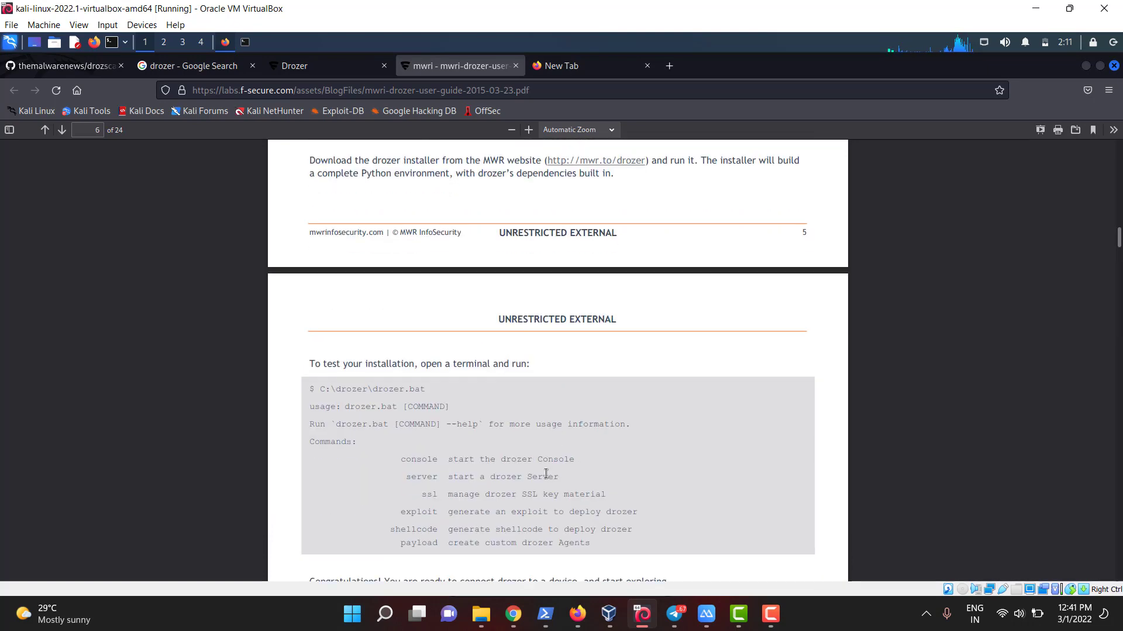
scroll(545, 470, "down", 6)
scroll(545, 470, "down", 5)
scroll(543, 471, "down", 8)
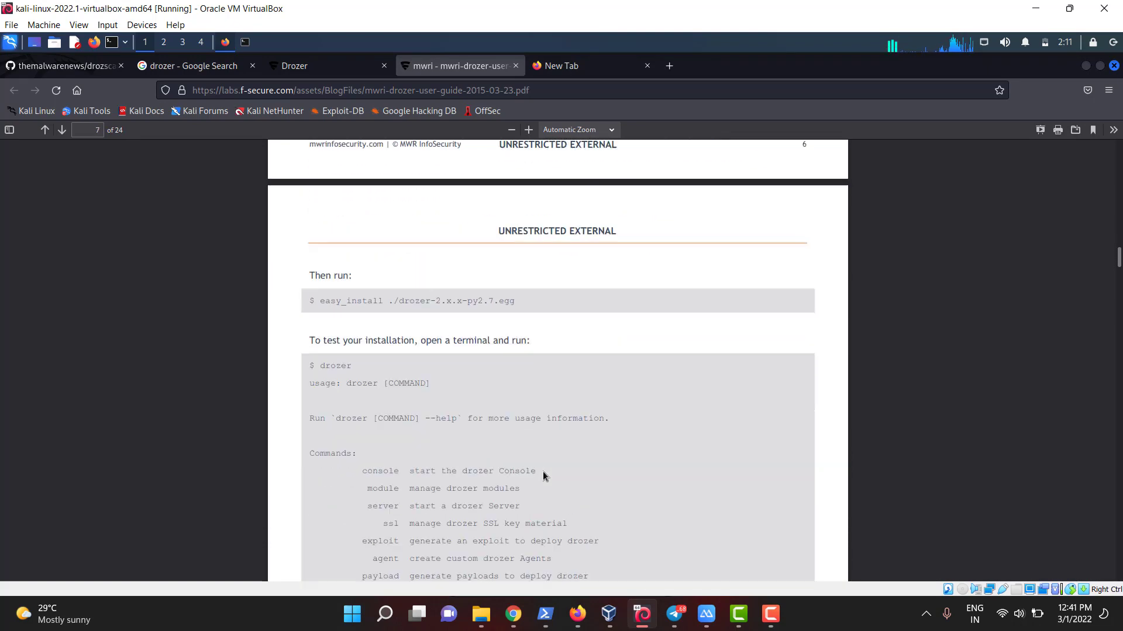
scroll(543, 470, "down", 2)
scroll(535, 483, "down", 2)
scroll(526, 479, "down", 4)
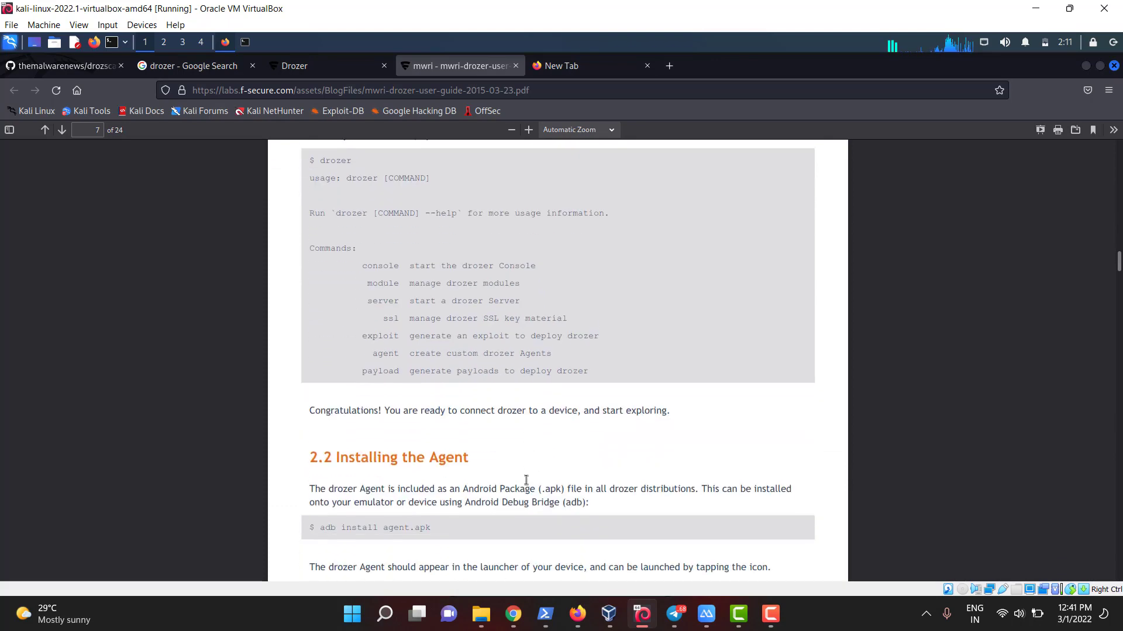
scroll(525, 478, "down", 4)
scroll(524, 476, "down", 2)
scroll(522, 474, "down", 3)
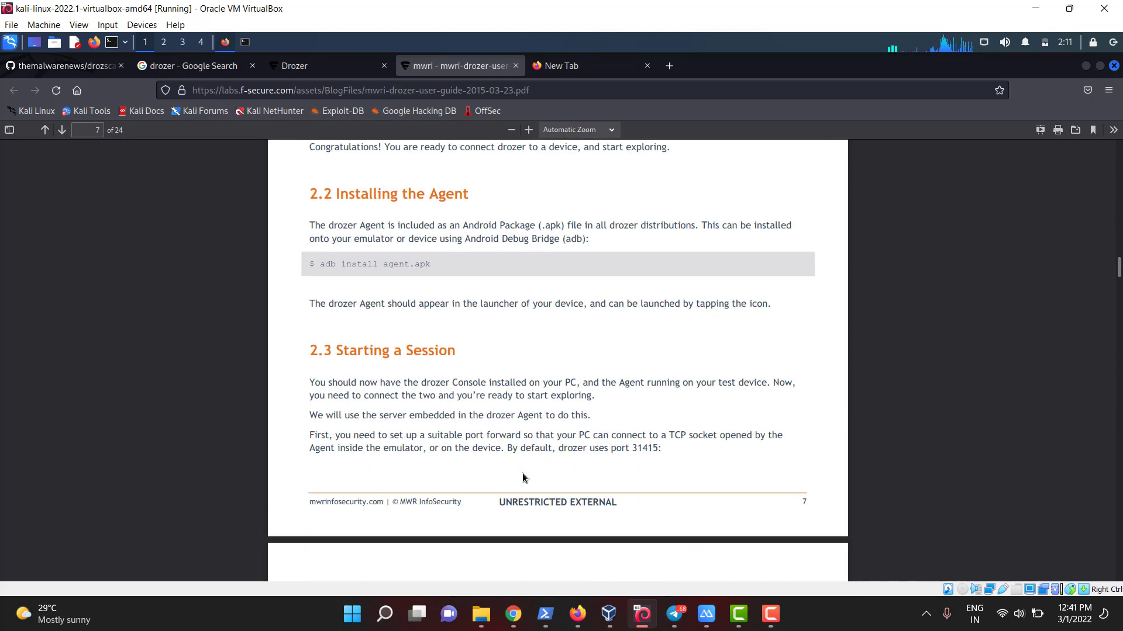
scroll(522, 473, "down", 3)
scroll(528, 469, "down", 2)
scroll(533, 471, "down", 3)
scroll(538, 469, "down", 3)
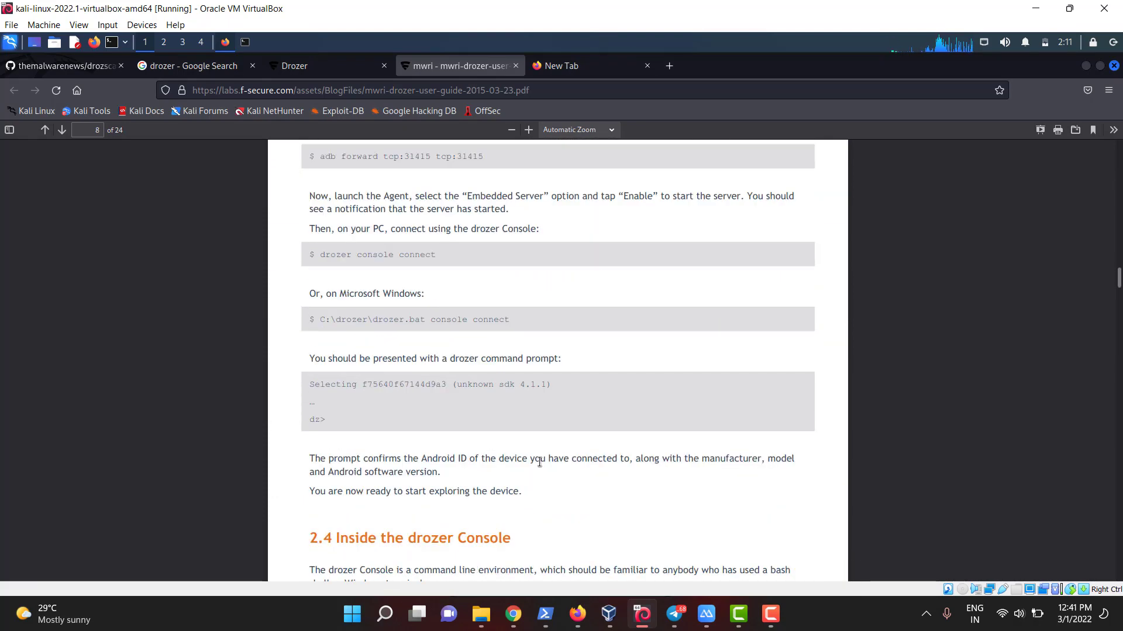
scroll(539, 466, "down", 4)
scroll(537, 466, "down", 4)
scroll(535, 465, "down", 4)
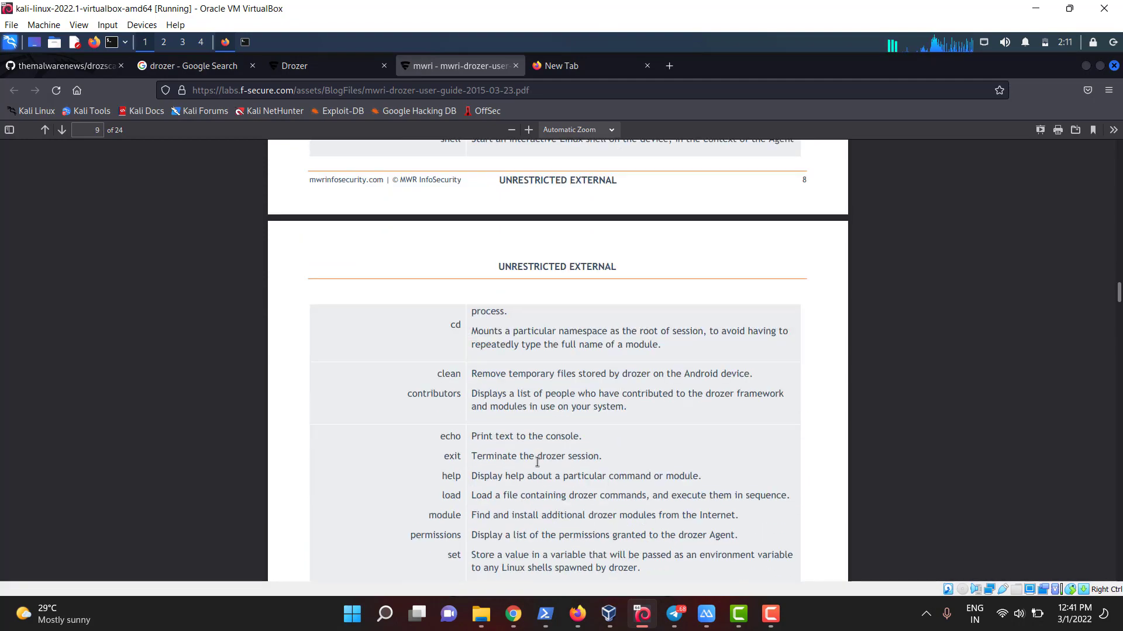
scroll(533, 467, "down", 4)
scroll(533, 466, "down", 4)
scroll(533, 467, "down", 4)
scroll(533, 465, "down", 4)
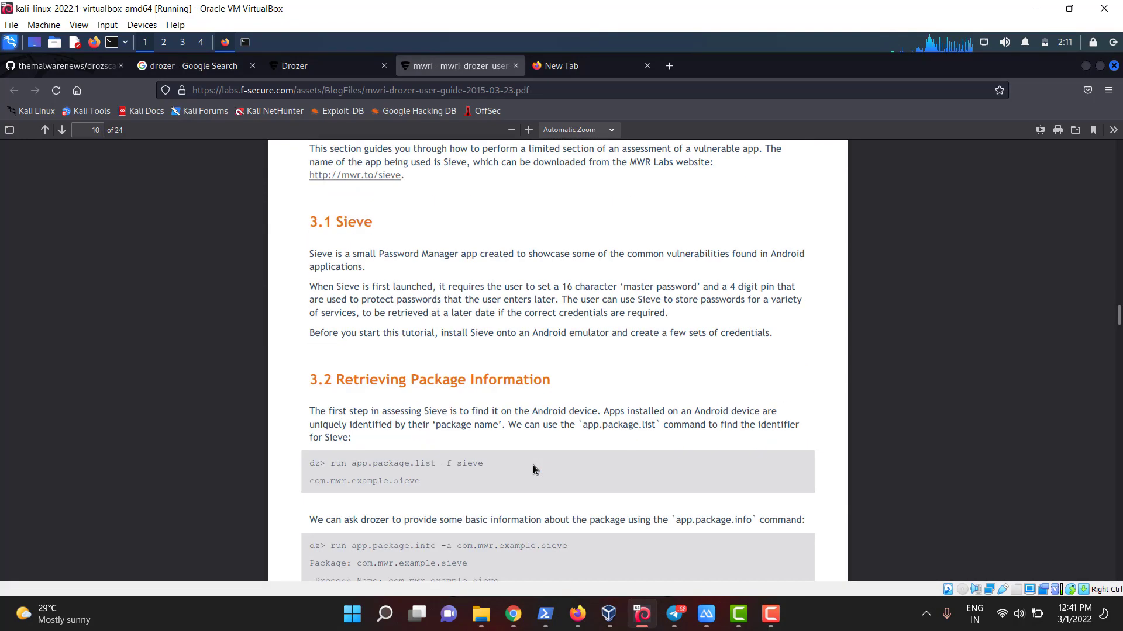
scroll(532, 465, "down", 3)
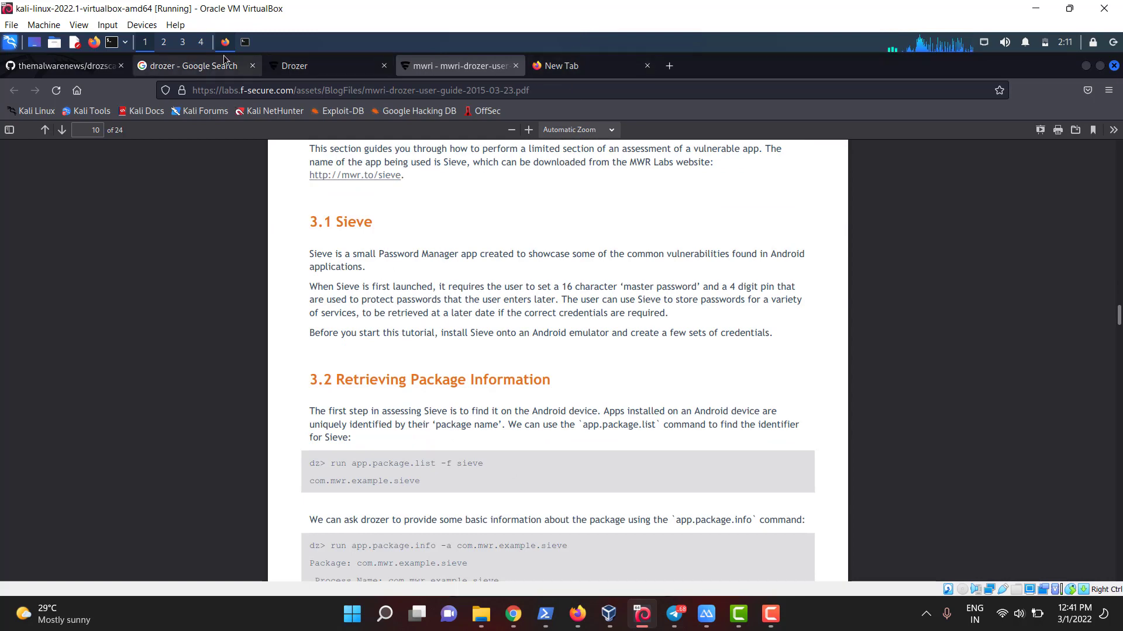
Copy the drozscan GitHub repository URL.
left_click(66, 66)
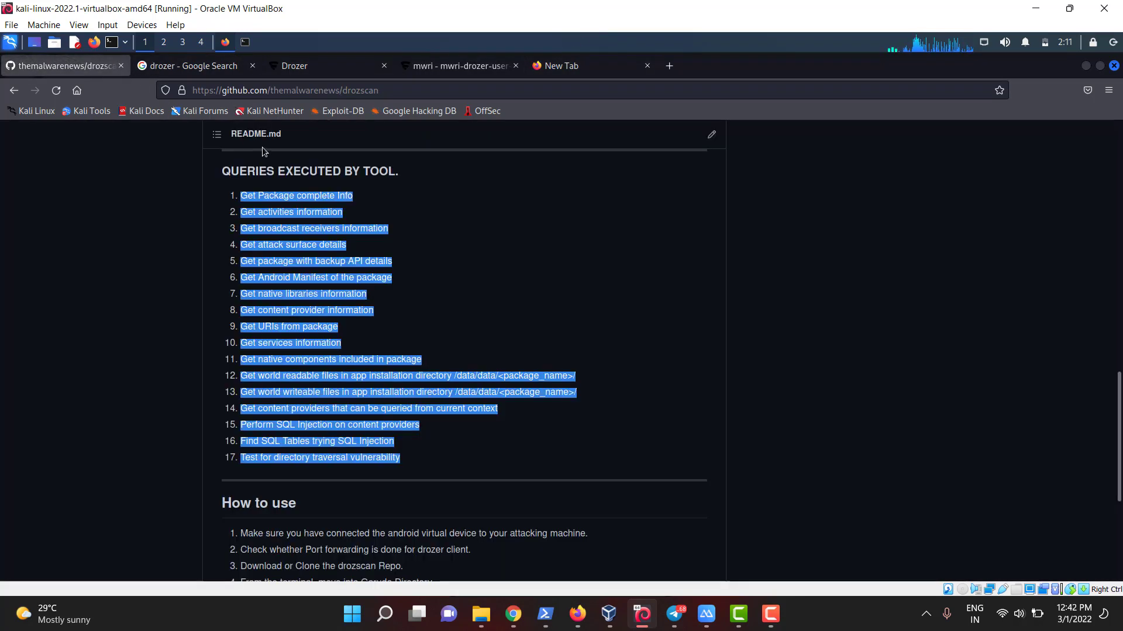
left_click(295, 90)
right_click(295, 89)
left_click(334, 147)
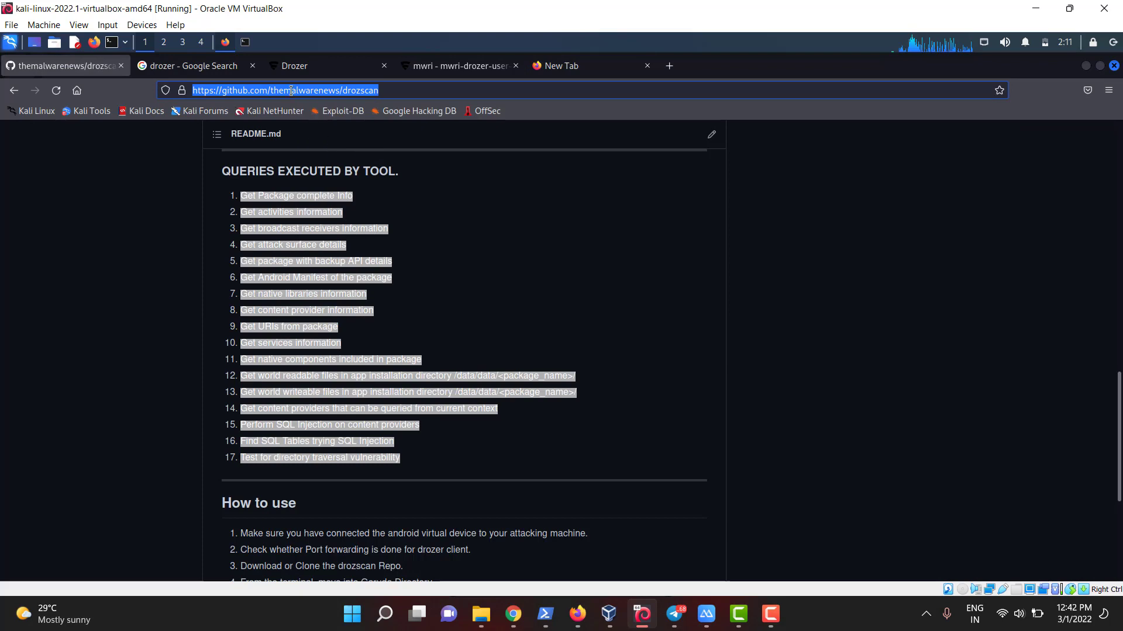
Exit drozer and git clone the drozscan repository into ~/Desktop/test.
left_click(246, 42)
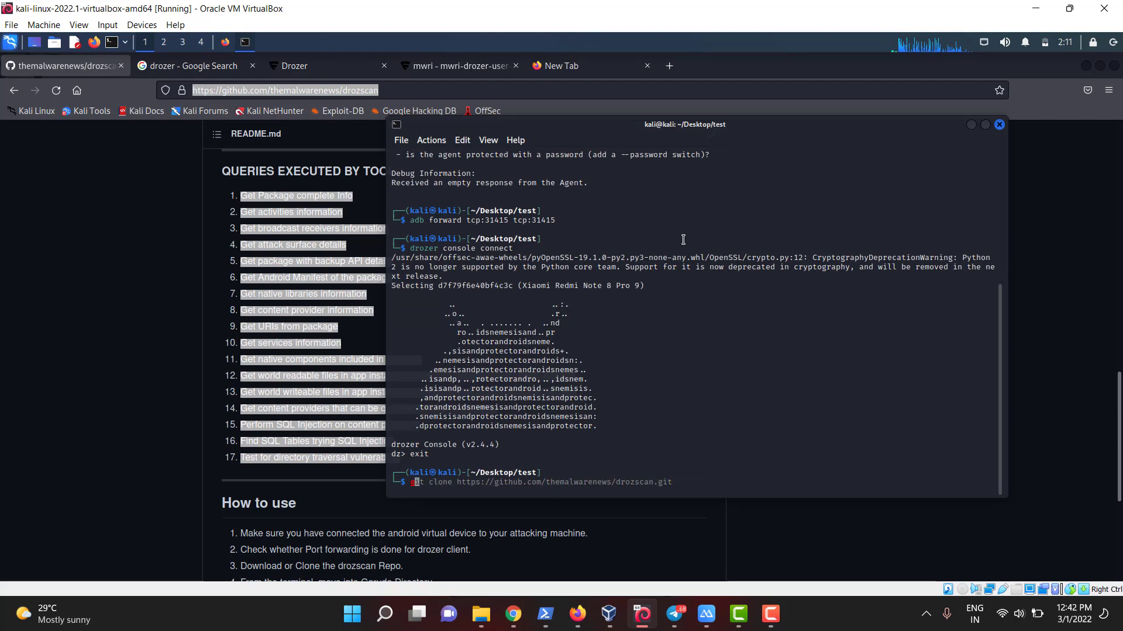
key("End")
key("Return")
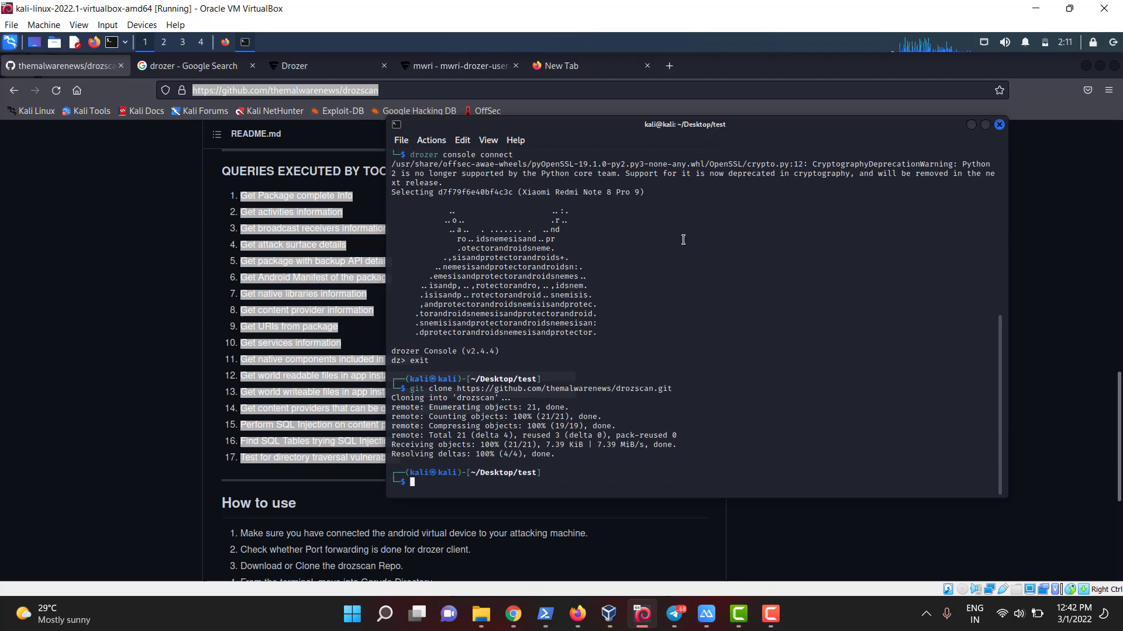
type("cd dro")
Enter the drozscan folder and list its README.md and scanme.py.
key("Return")
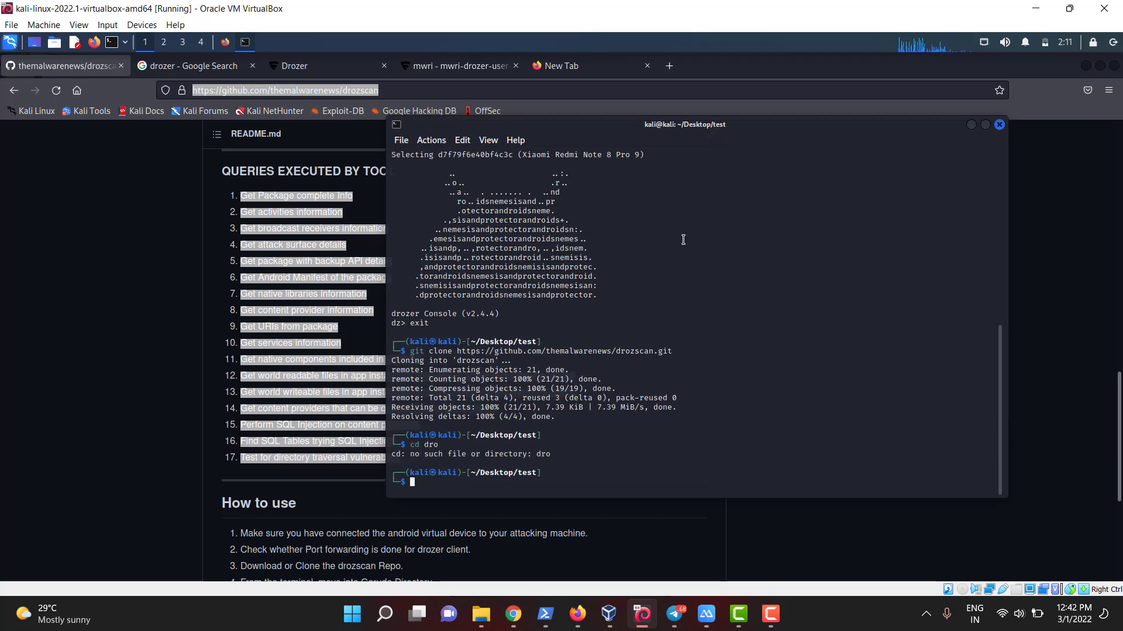
key("Up")
type("s")
key("Tab")
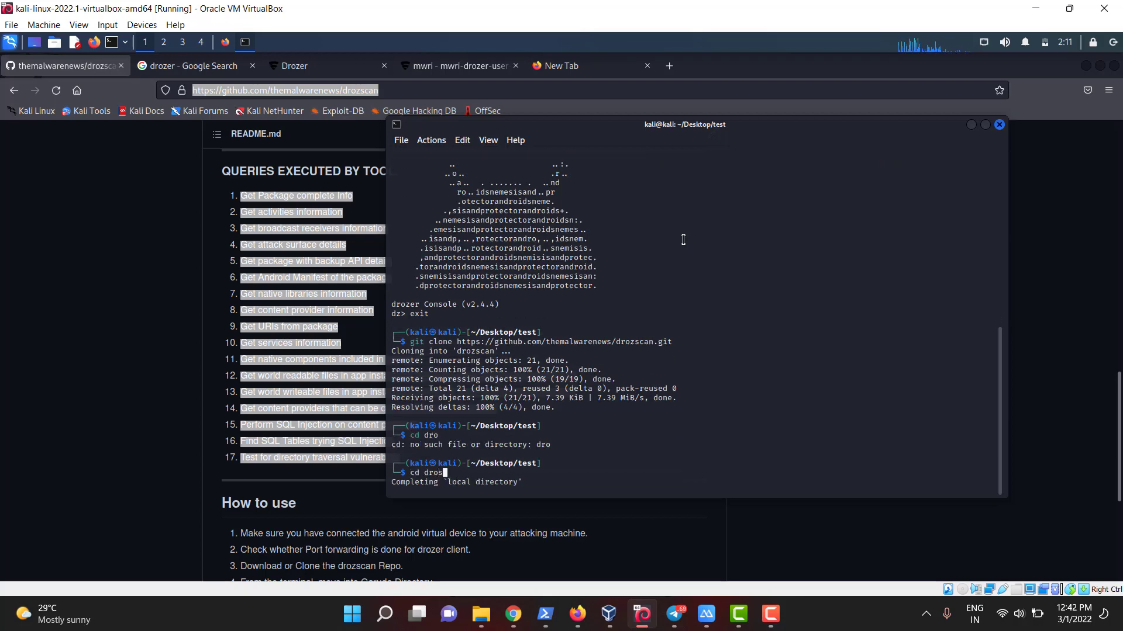
key("Tab")
key("Return")
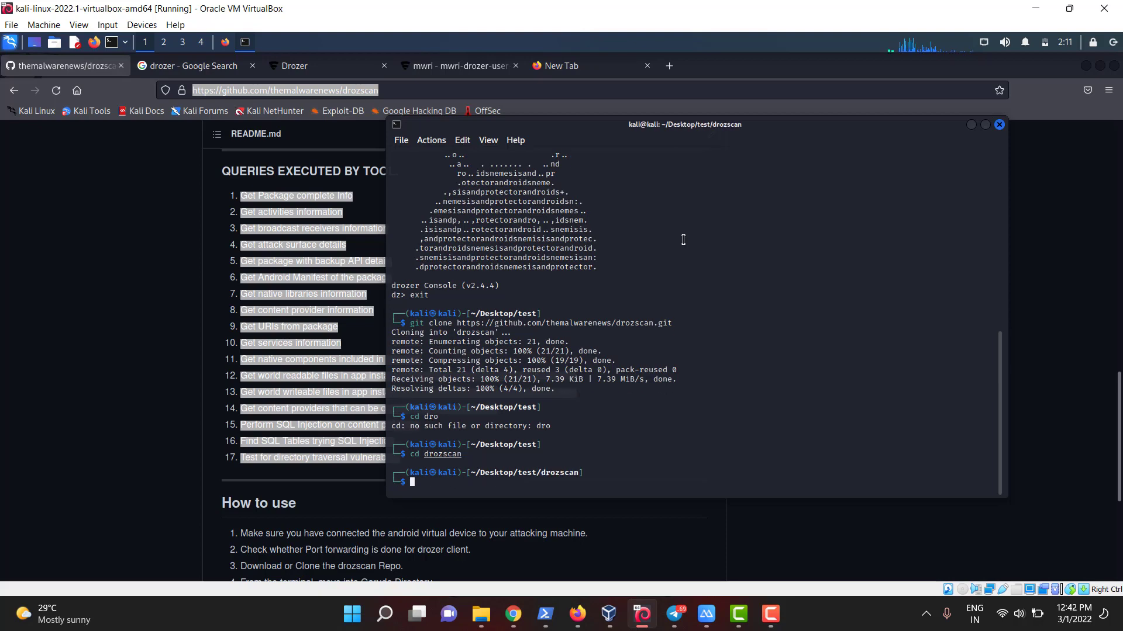
type("ls")
key("Return")
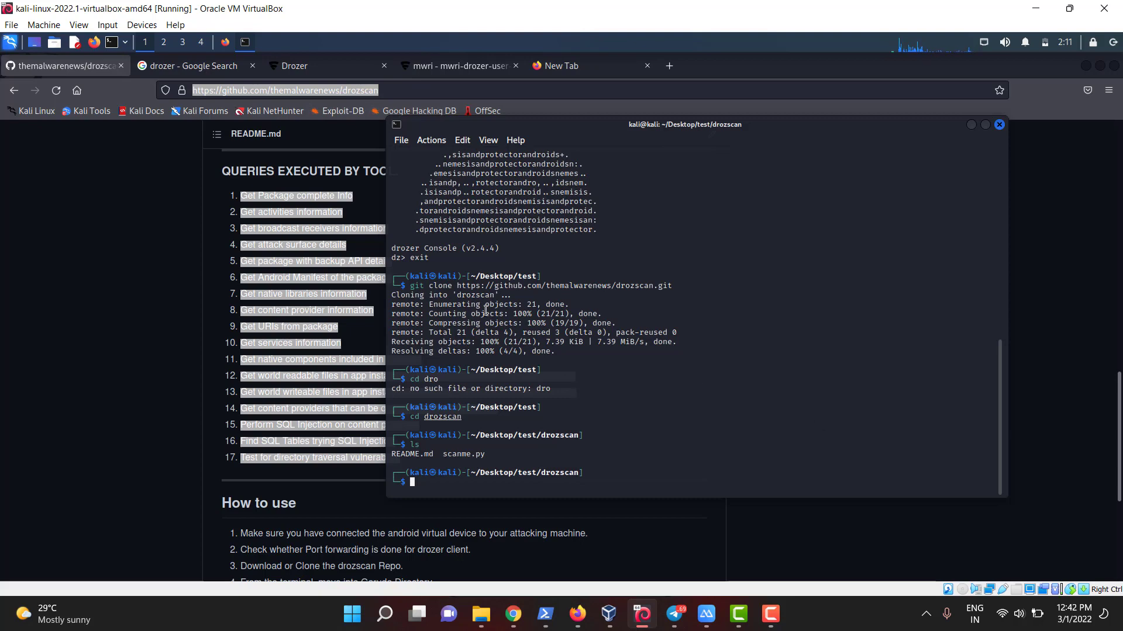
type("adb she")
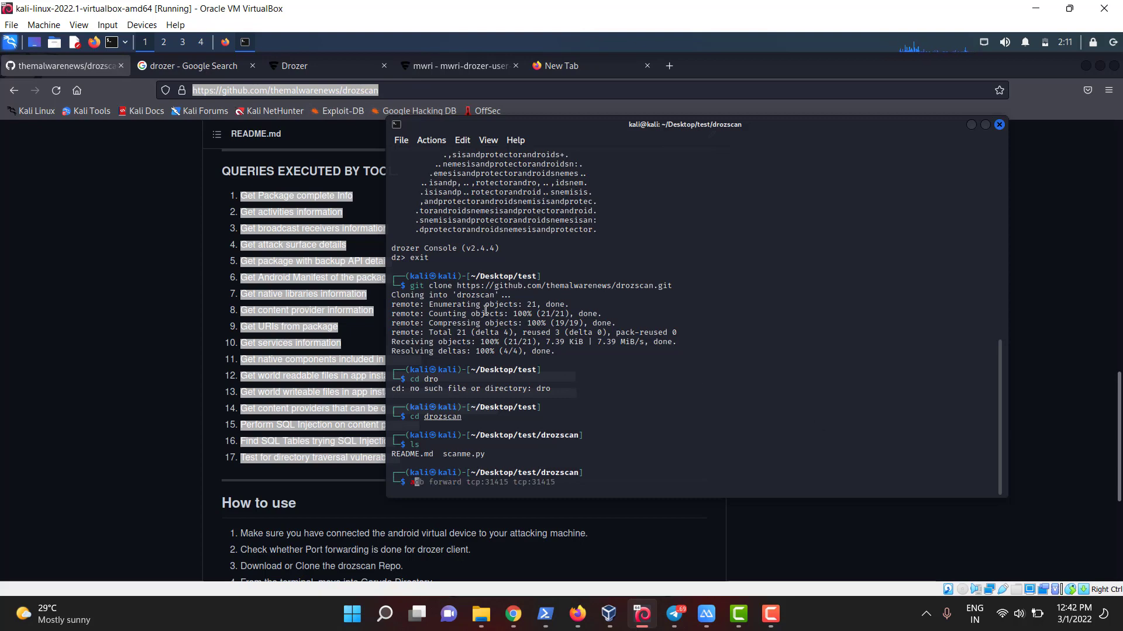
Run 'adb shell ps | grep -i zanti' and copy the com.zimperium.zanti package name.
key("Right")
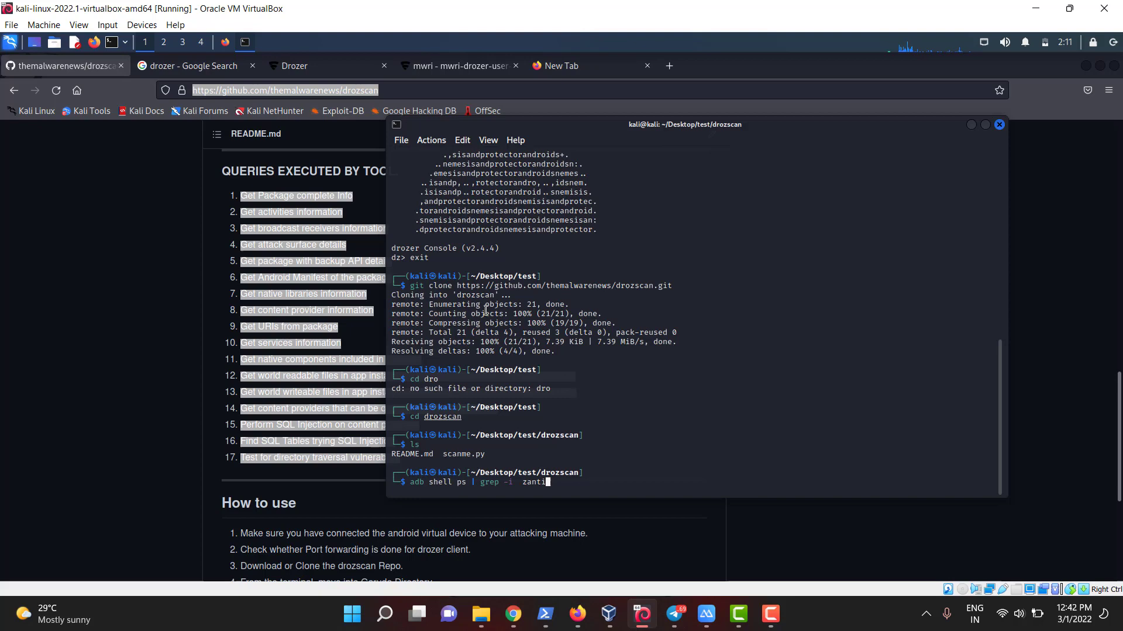
key("Return")
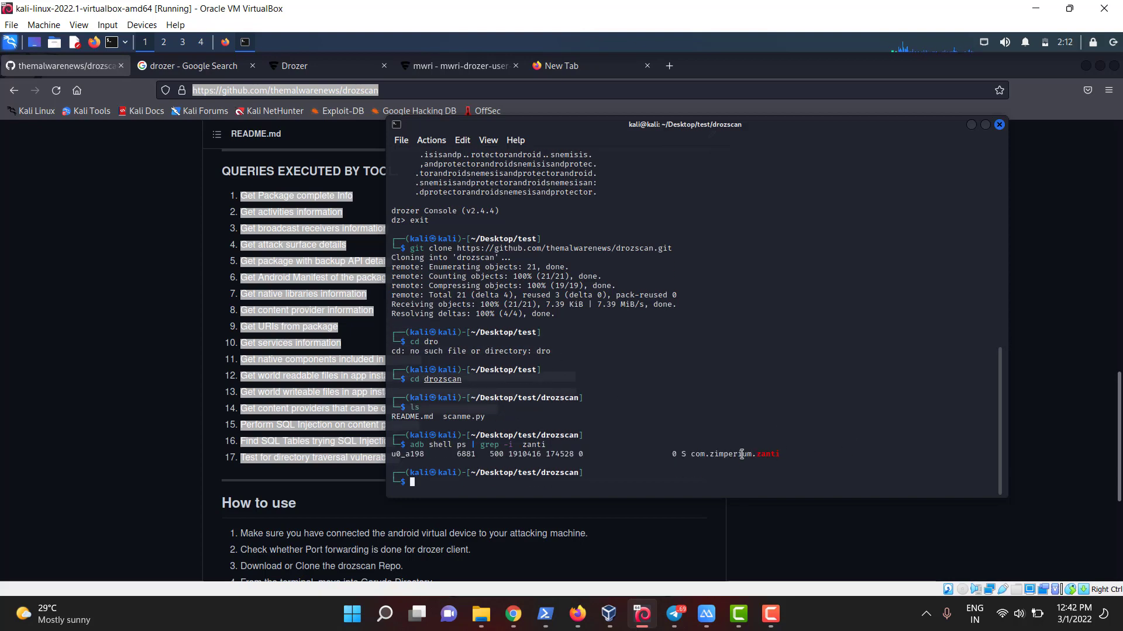
double_click(741, 454)
right_click(741, 454)
left_click(789, 255)
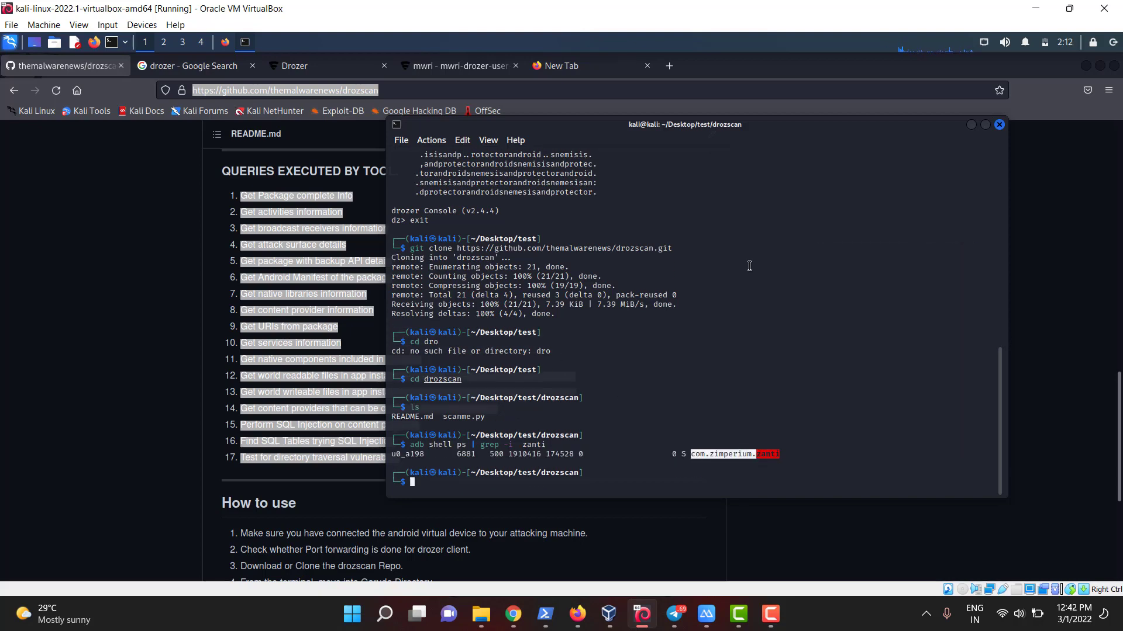
left_click(713, 274)
type("p")
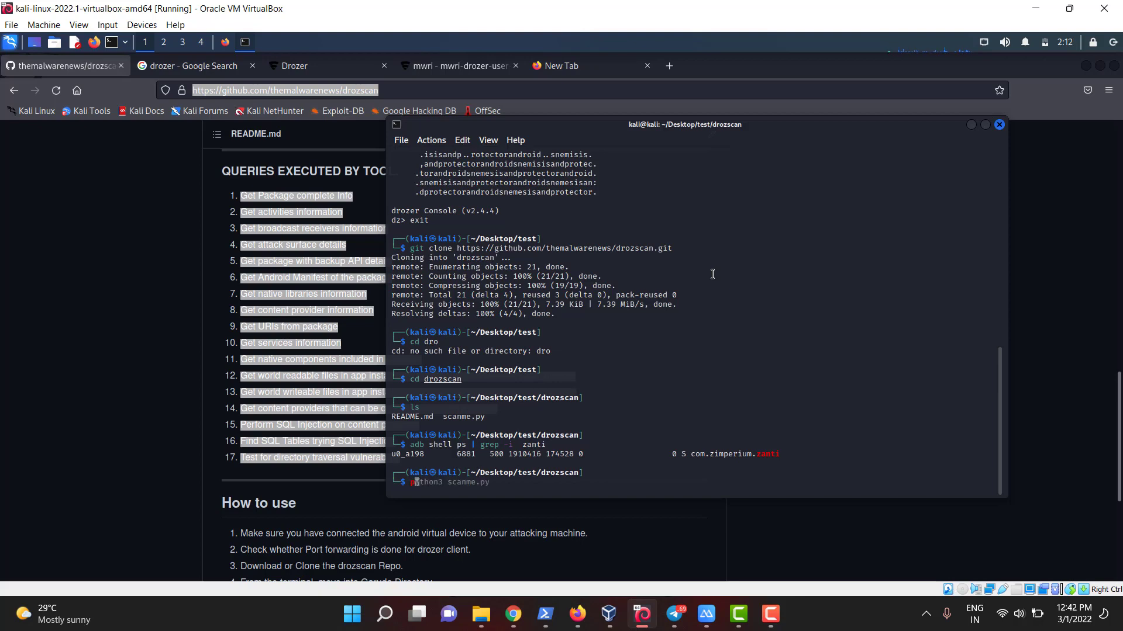
type("yth")
Run scanme.py against the pasted package com.zimperium.zanti, saving results to file 'test'.
key("Right")
key("Return")
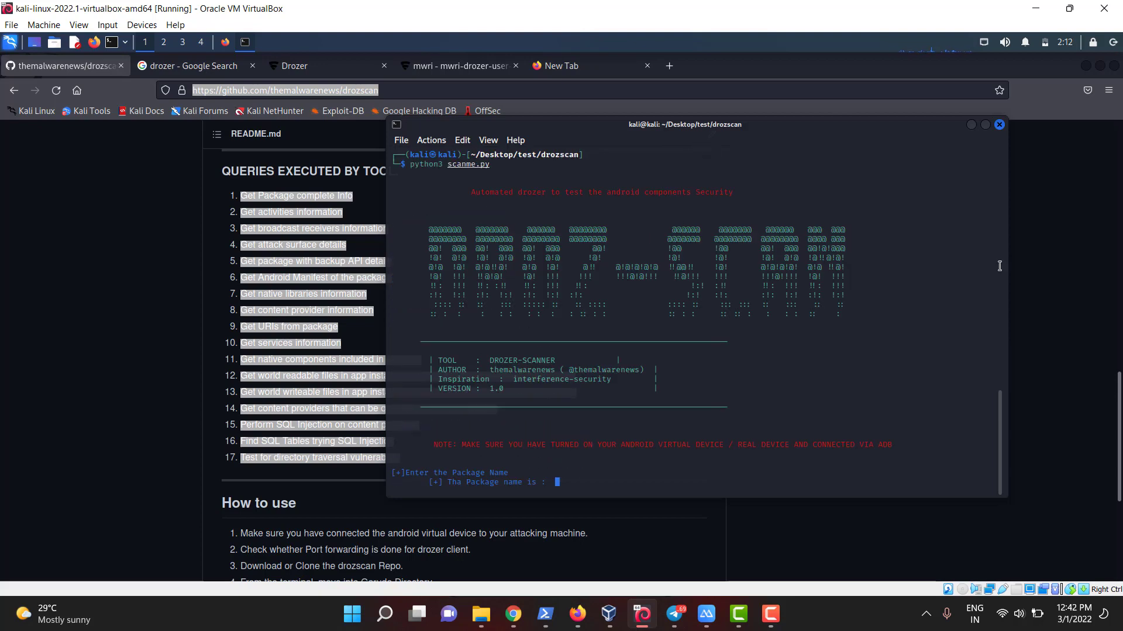
right_click(887, 262)
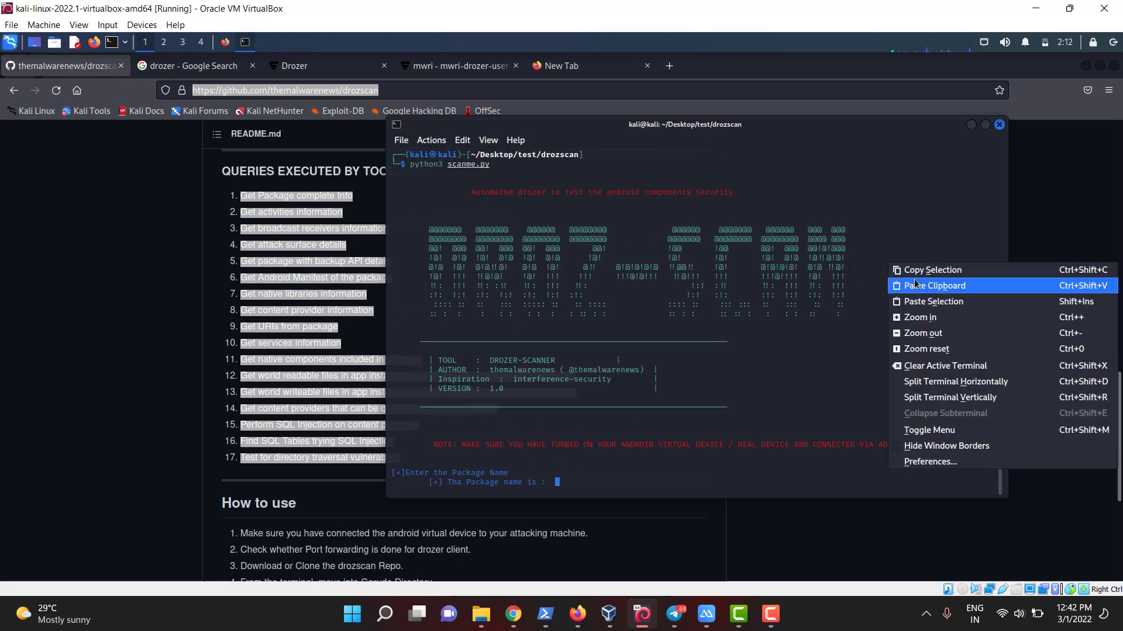
left_click(917, 284)
key("Return")
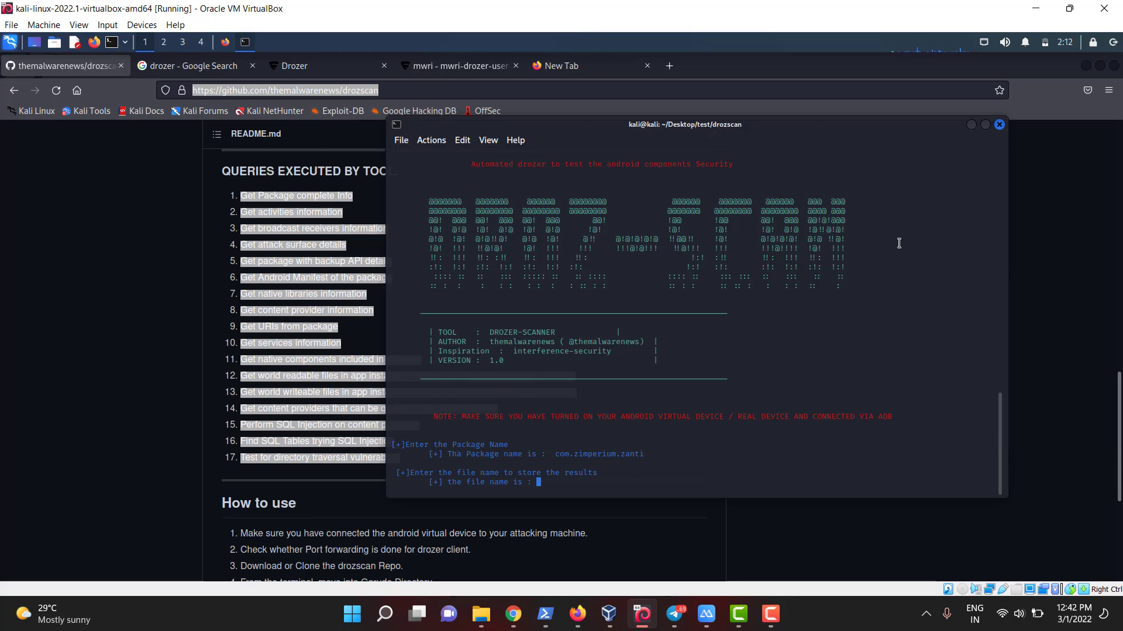
type("test")
key("Return")
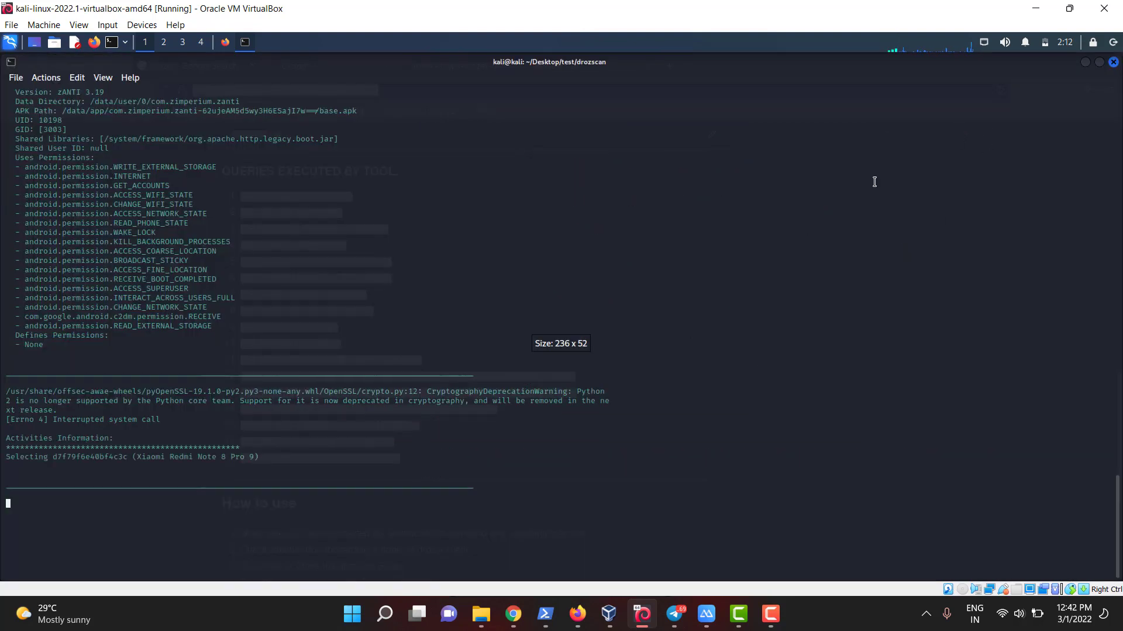
Maximize the terminal and highlight the Package Information heading of the scan output.
left_click(984, 125)
scroll(110, 403, "up", 3)
scroll(111, 346, "up", 2)
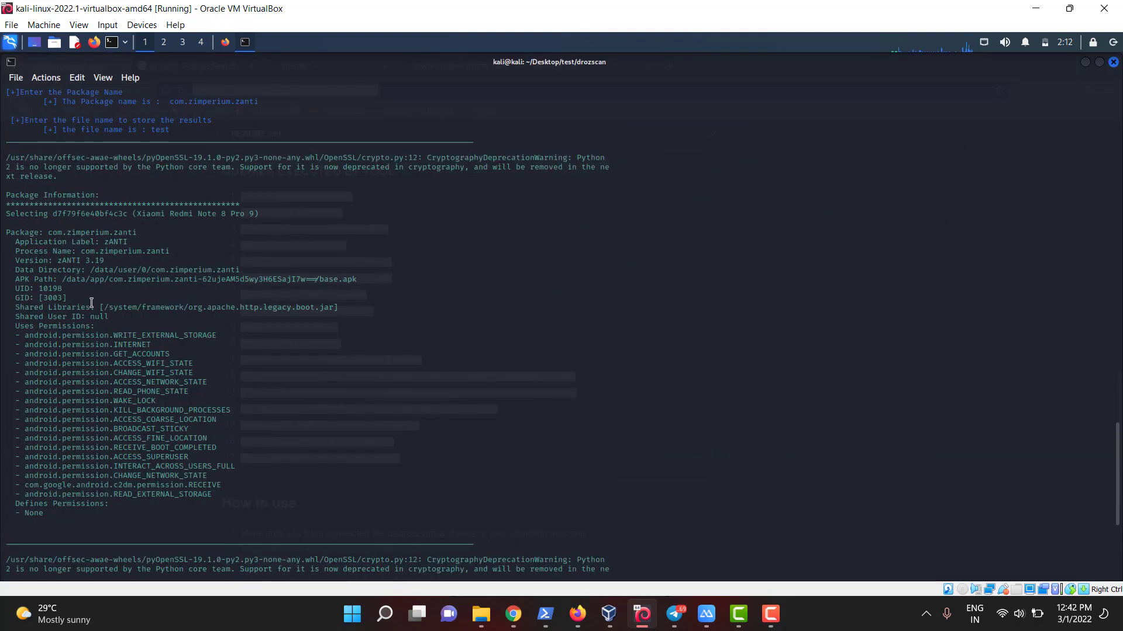
triple_click(33, 195)
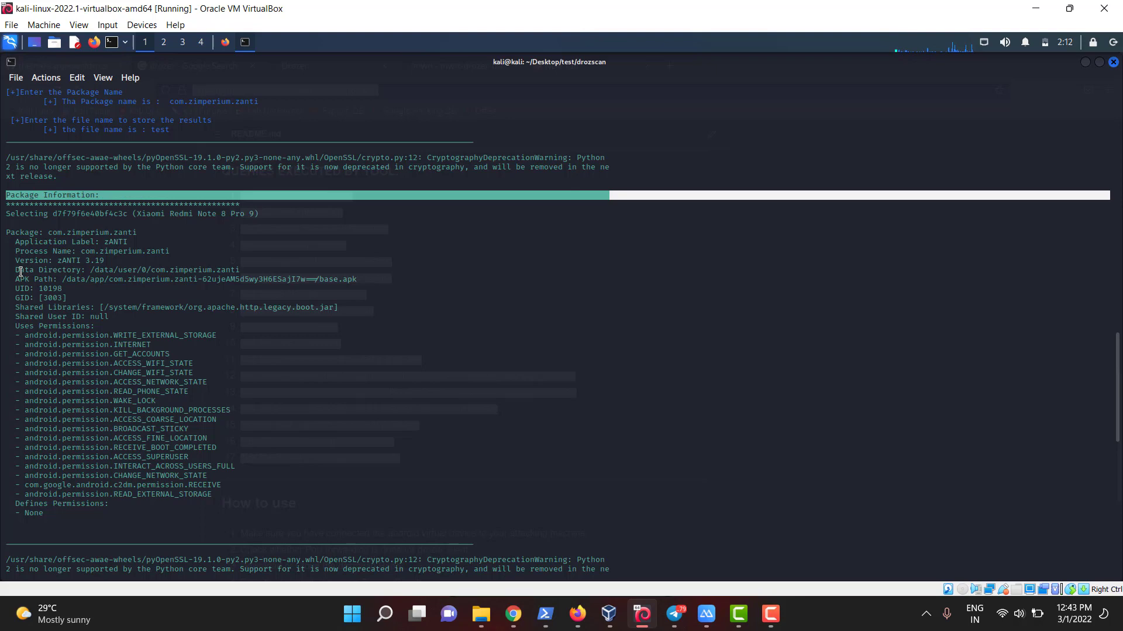
left_click_drag(3, 280, 296, 280)
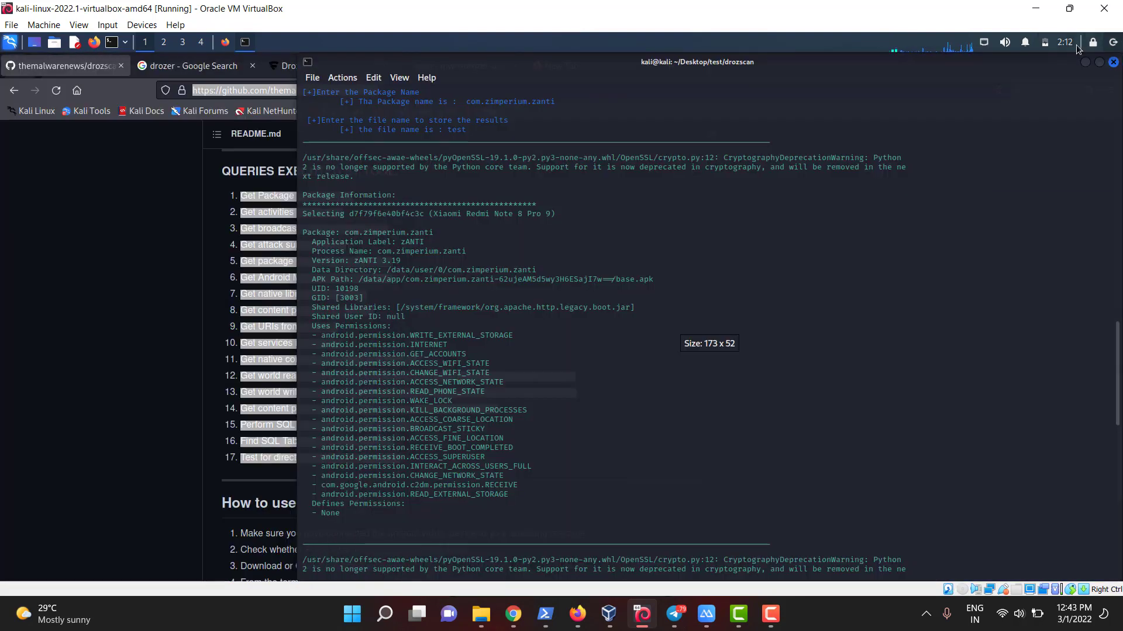
left_click(1100, 62)
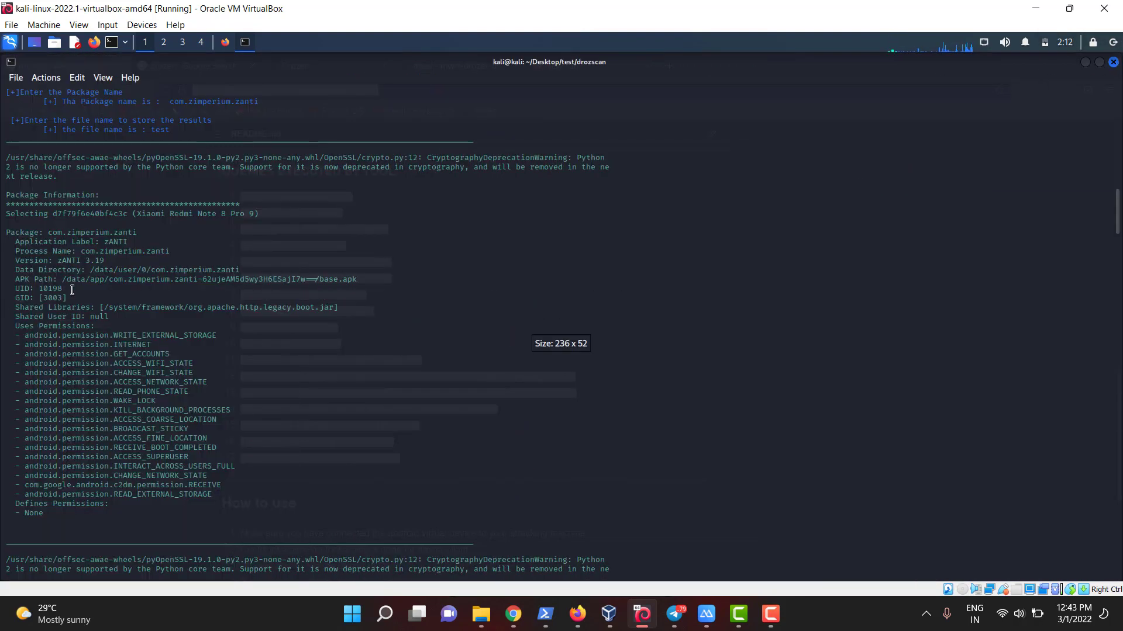
Highlight the APK path, version, process name, permissions, deprecation warning and device selection line.
triple_click(72, 279)
triple_click(81, 260)
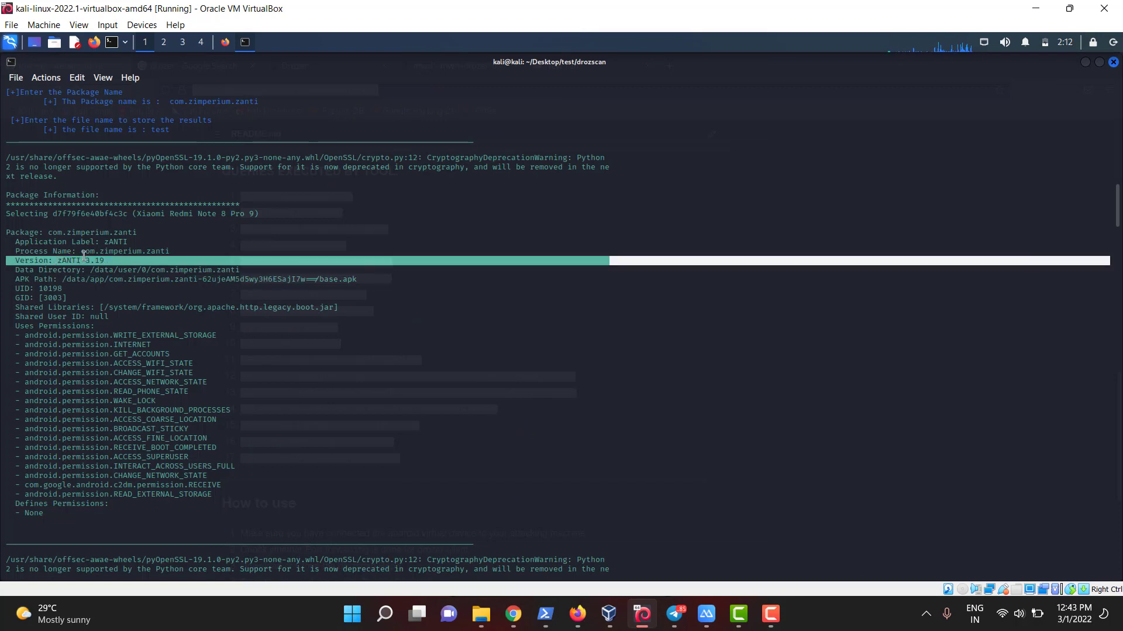
double_click(89, 251)
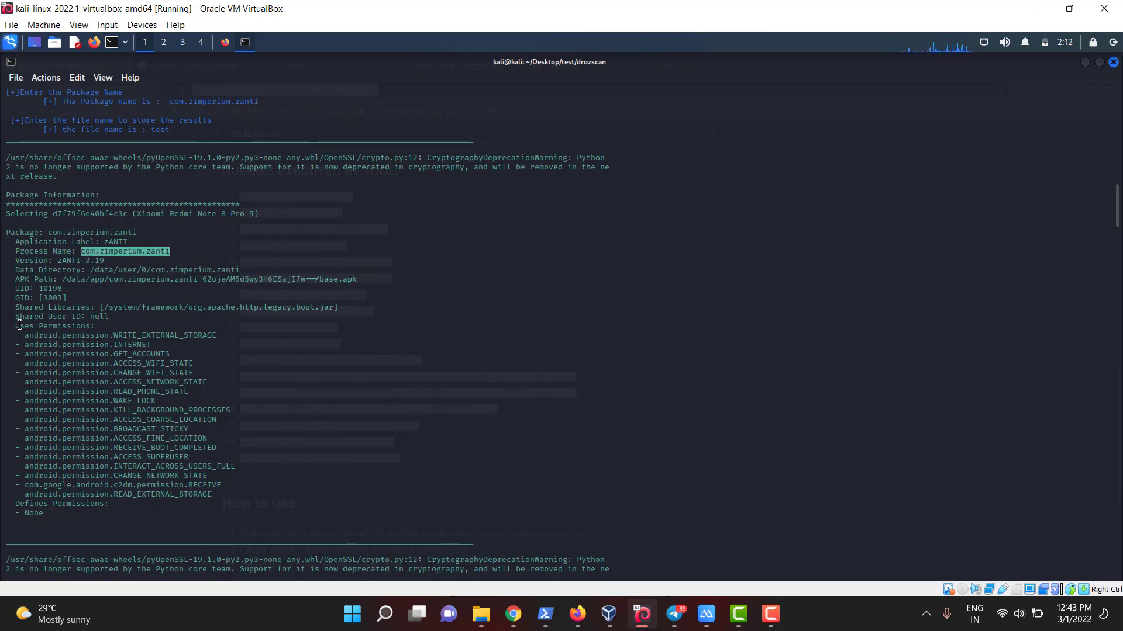
left_click_drag(18, 325, 138, 453)
left_click(186, 396)
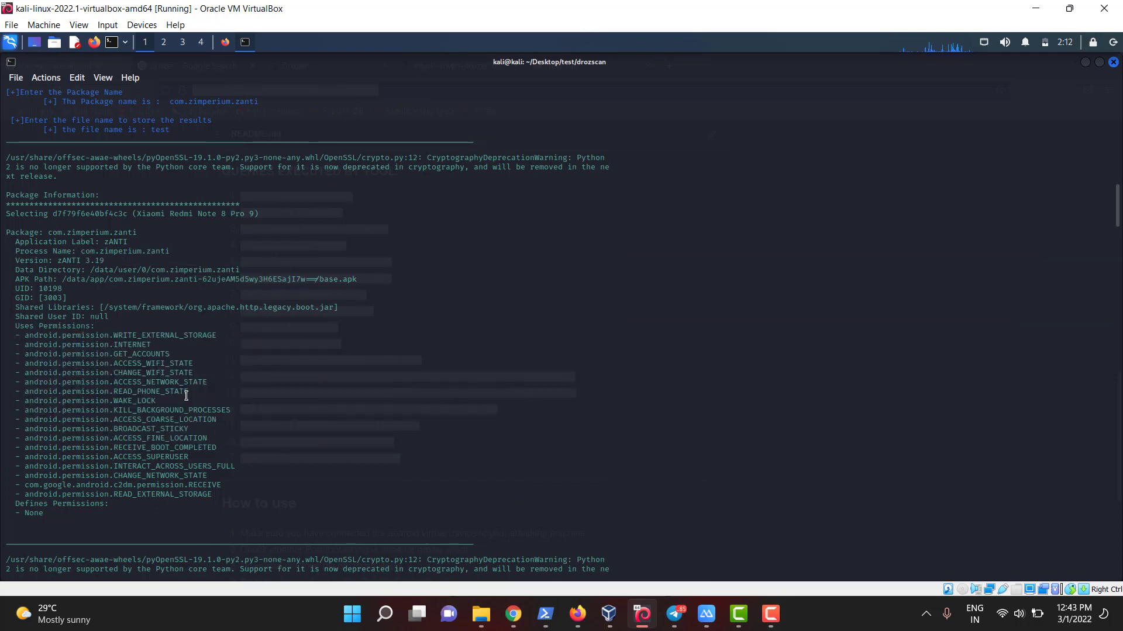
scroll(186, 404, "down", 2)
scroll(231, 425, "down", 2)
scroll(151, 449, "down", 2)
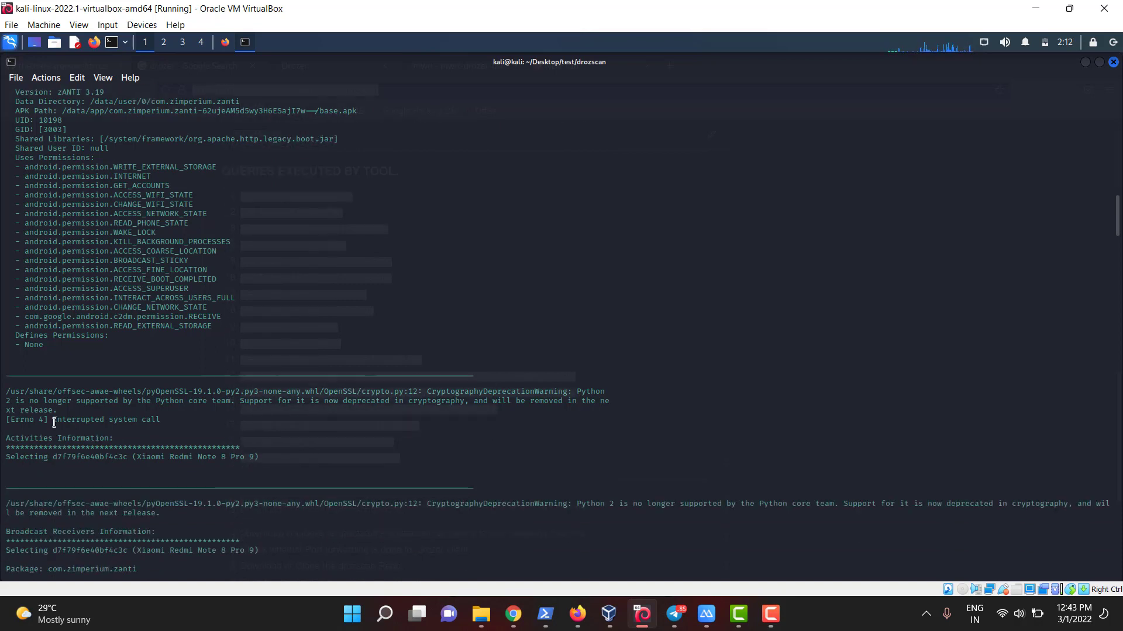
scroll(52, 446, "down", 2)
scroll(52, 443, "down", 2)
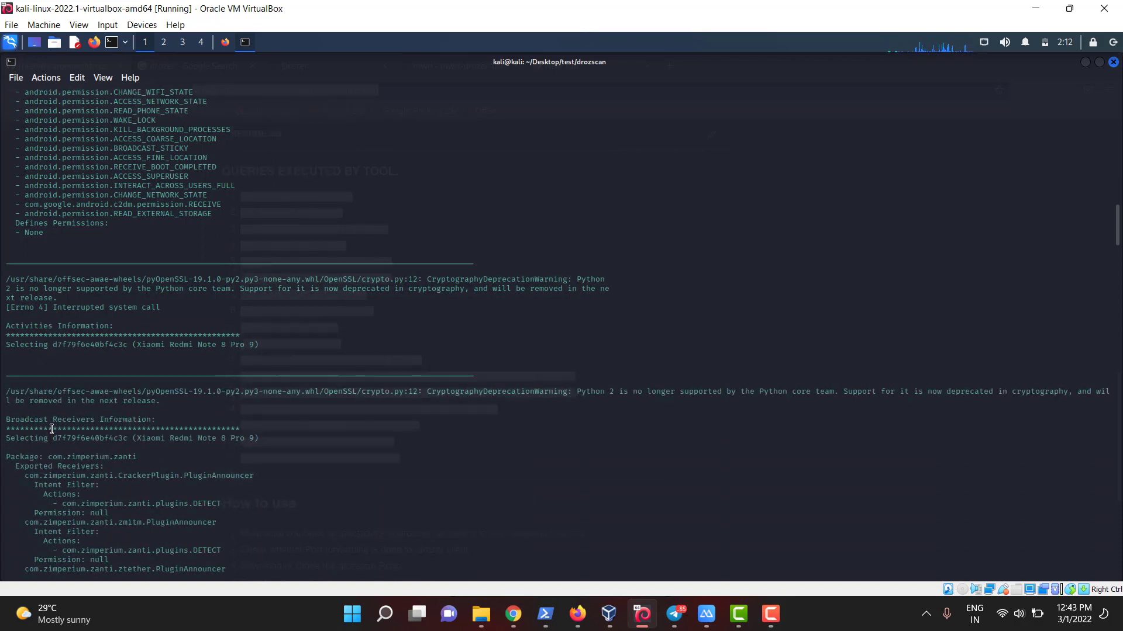
scroll(42, 399, "down", 1)
scroll(42, 399, "down", 1)
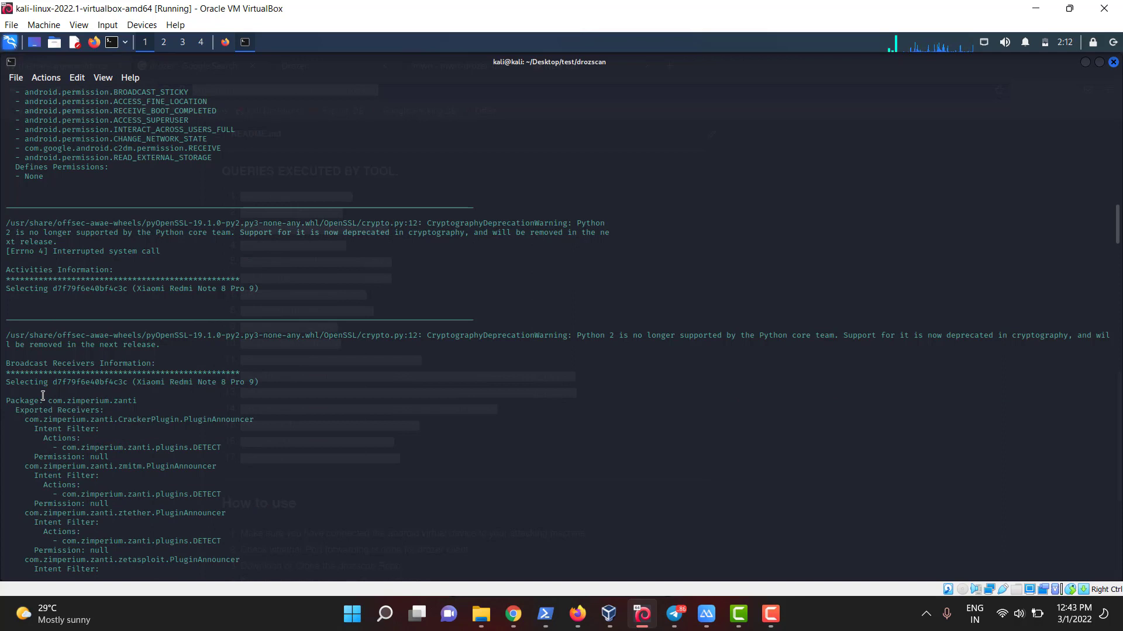
scroll(43, 395, "down", 1)
scroll(42, 391, "down", 3)
scroll(42, 391, "down", 3)
scroll(43, 389, "down", 2)
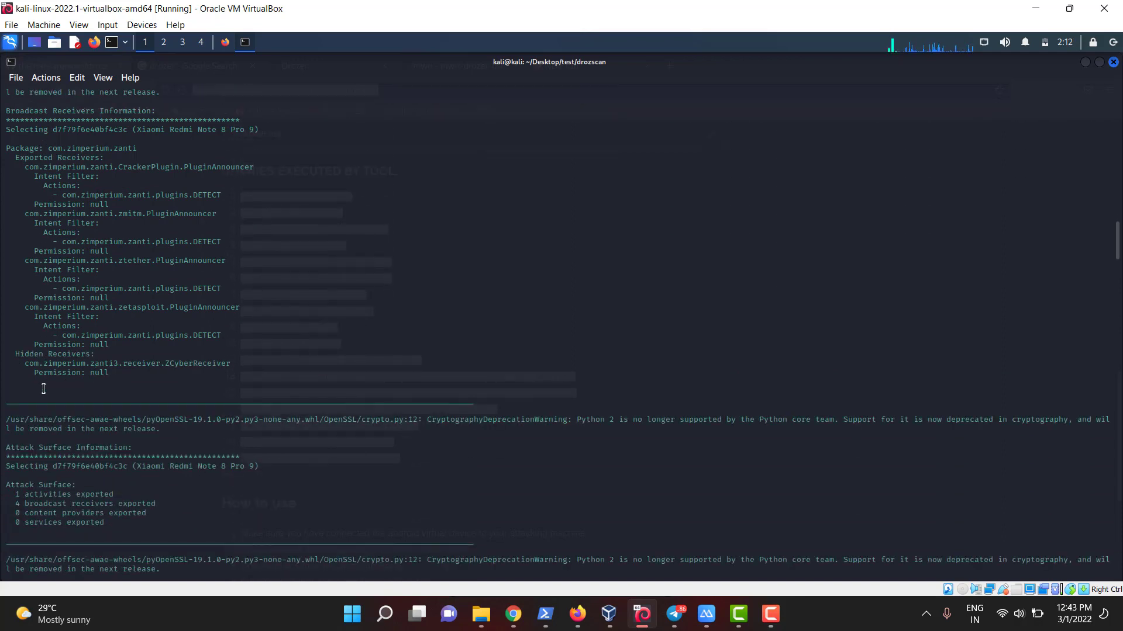
scroll(44, 388, "down", 1)
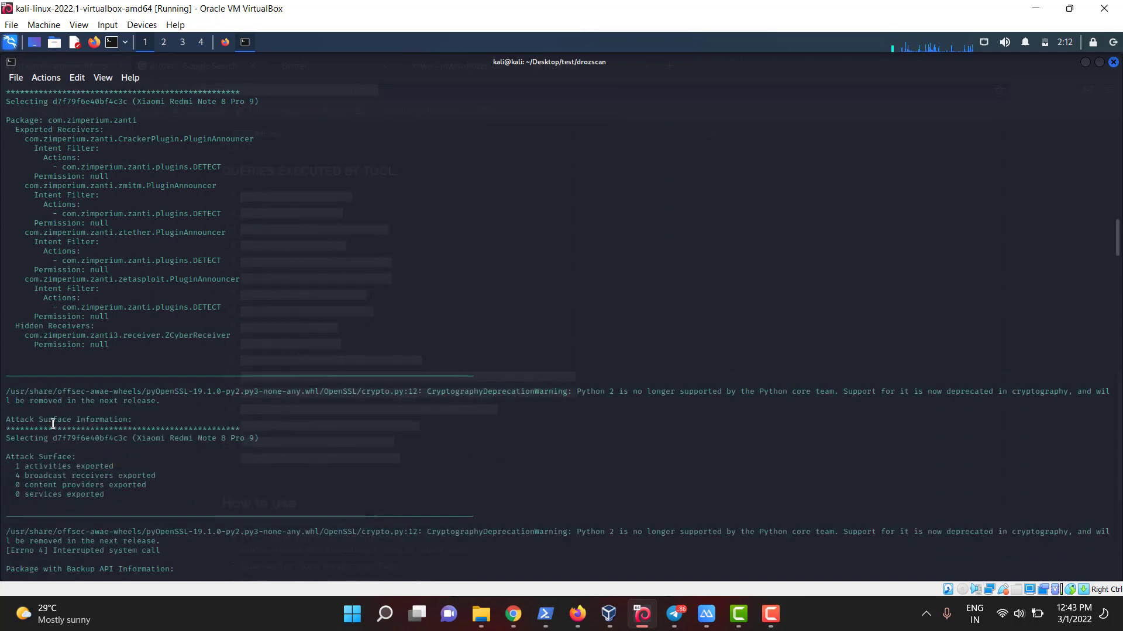
left_click_drag(158, 402, 2, 387)
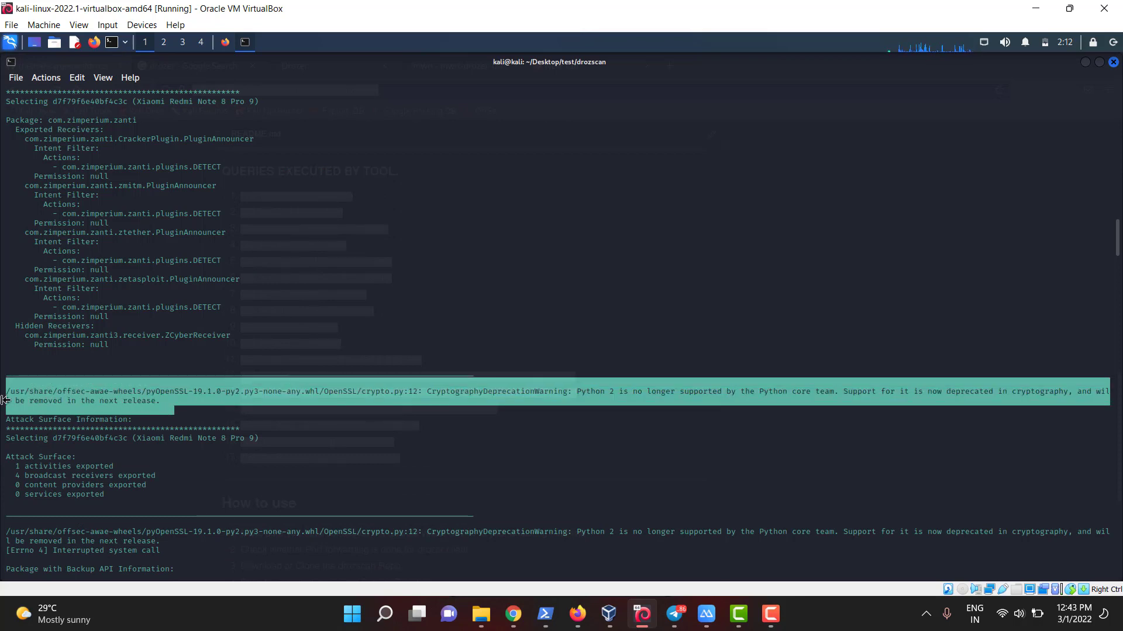
scroll(2, 404, "down", 1)
scroll(93, 418, "down", 4)
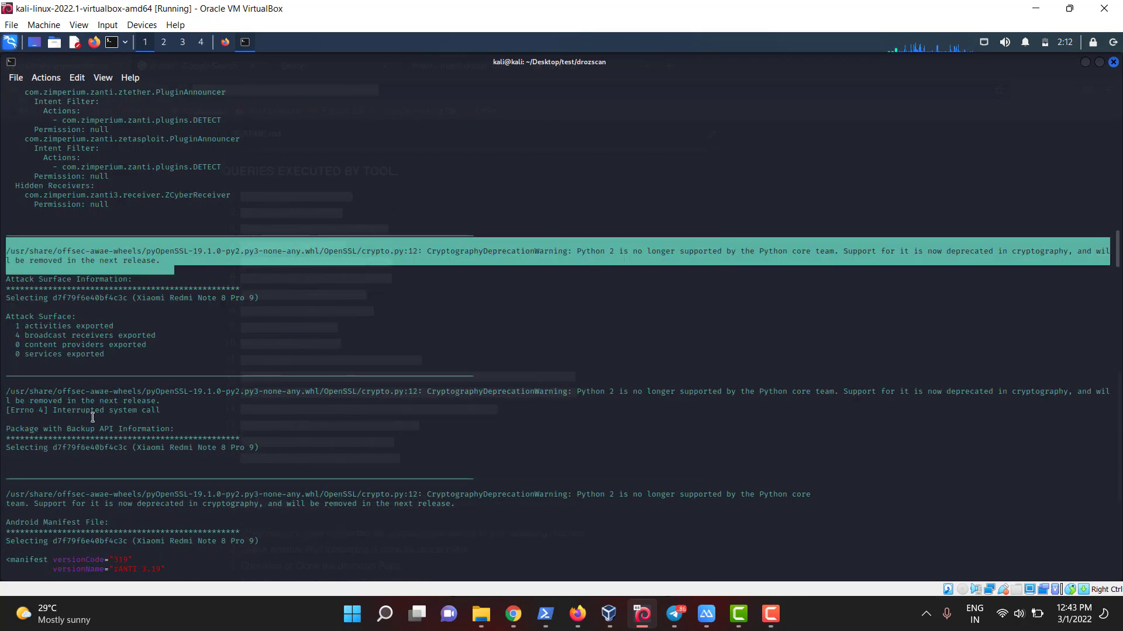
scroll(93, 411, "down", 2)
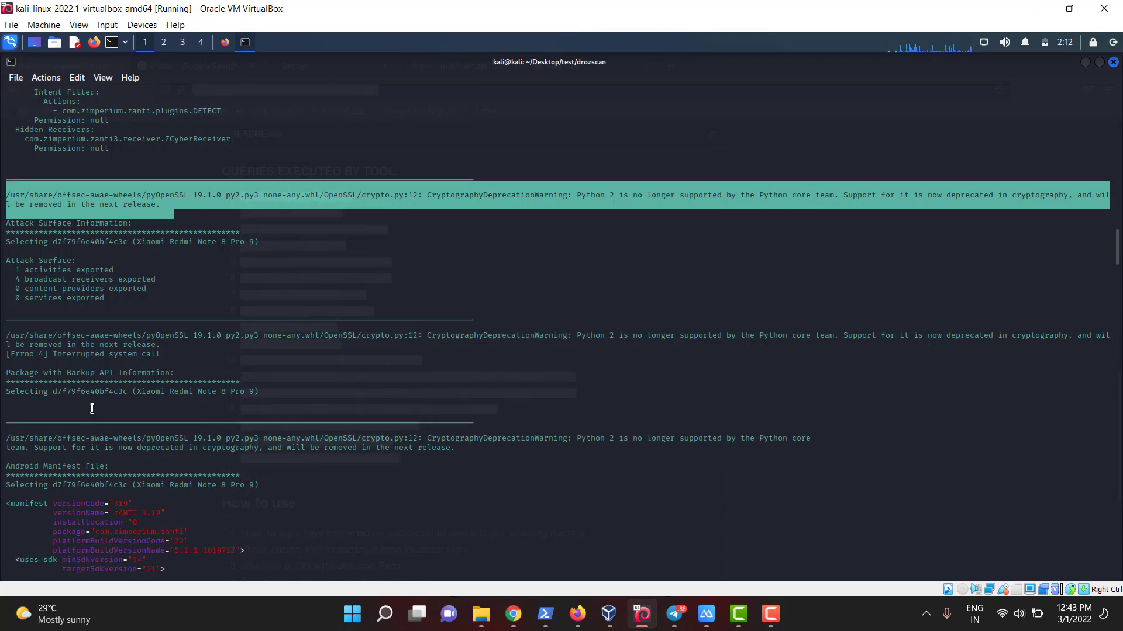
scroll(91, 409, "down", 3)
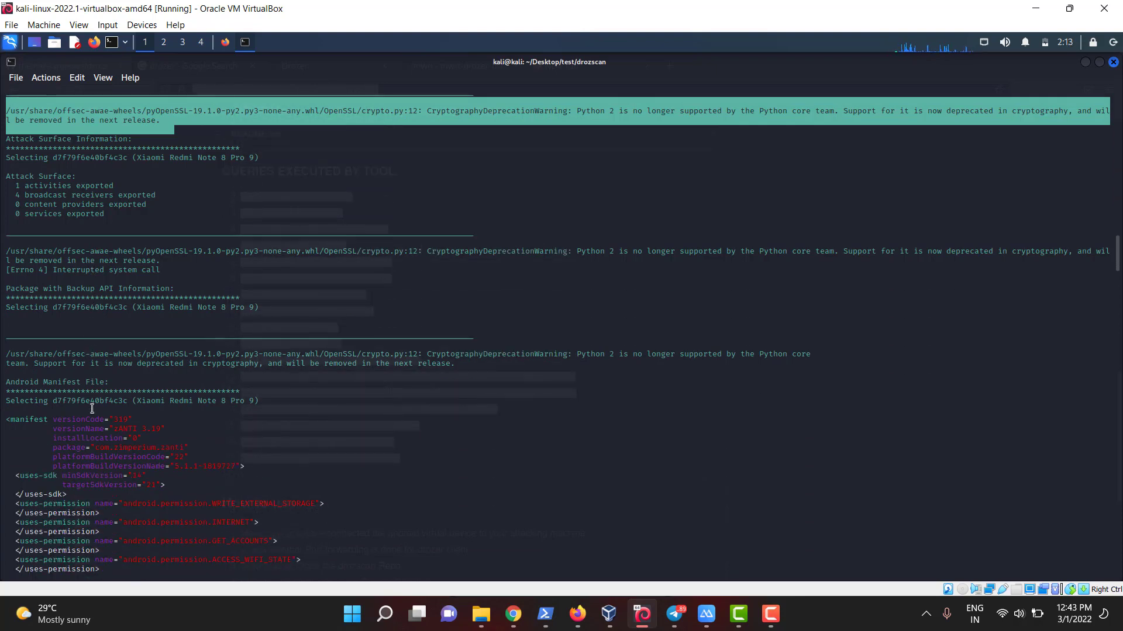
scroll(35, 355, "down", 3)
left_click_drag(3, 321, 1110, 328)
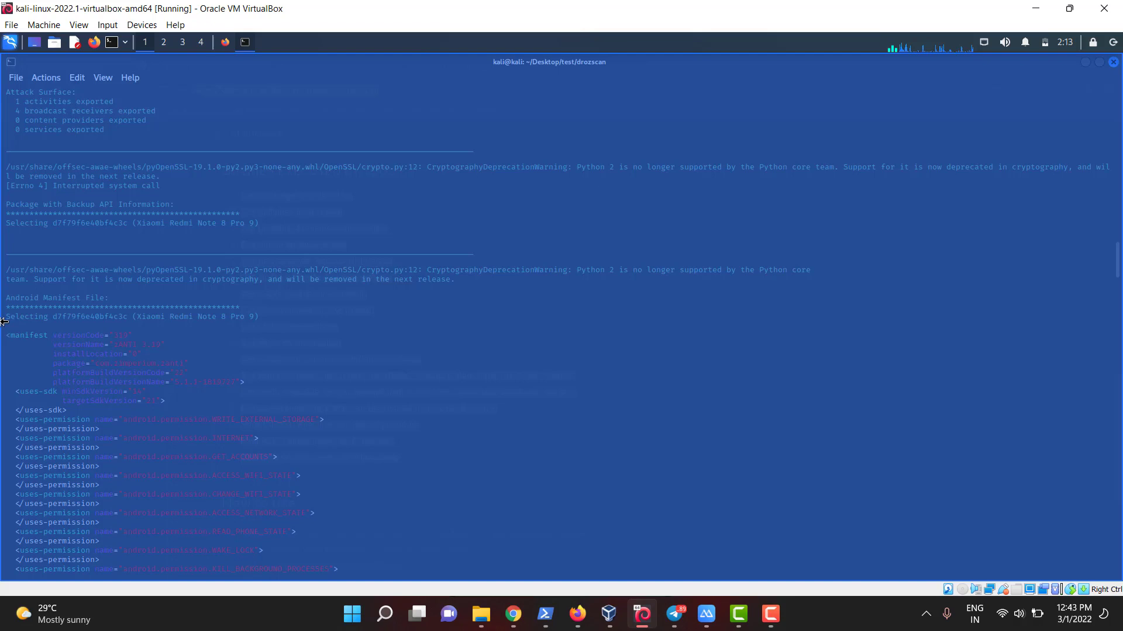
scroll(69, 386, "down", 3)
scroll(70, 386, "down", 3)
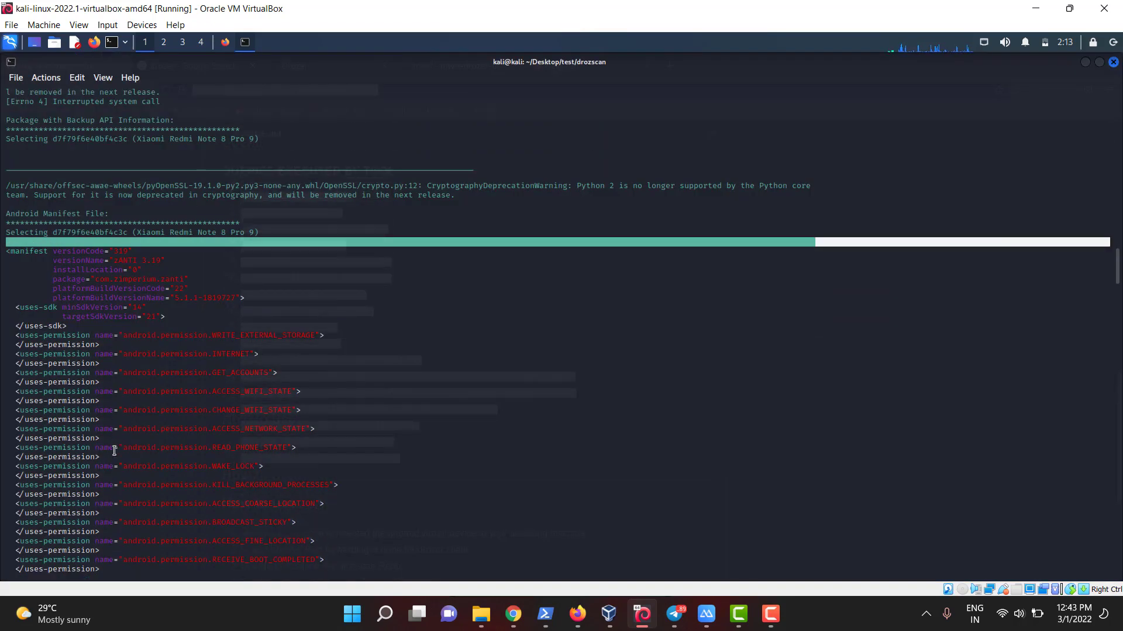
scroll(88, 421, "down", 4)
scroll(120, 464, "down", 2)
scroll(121, 465, "down", 3)
scroll(121, 465, "down", 4)
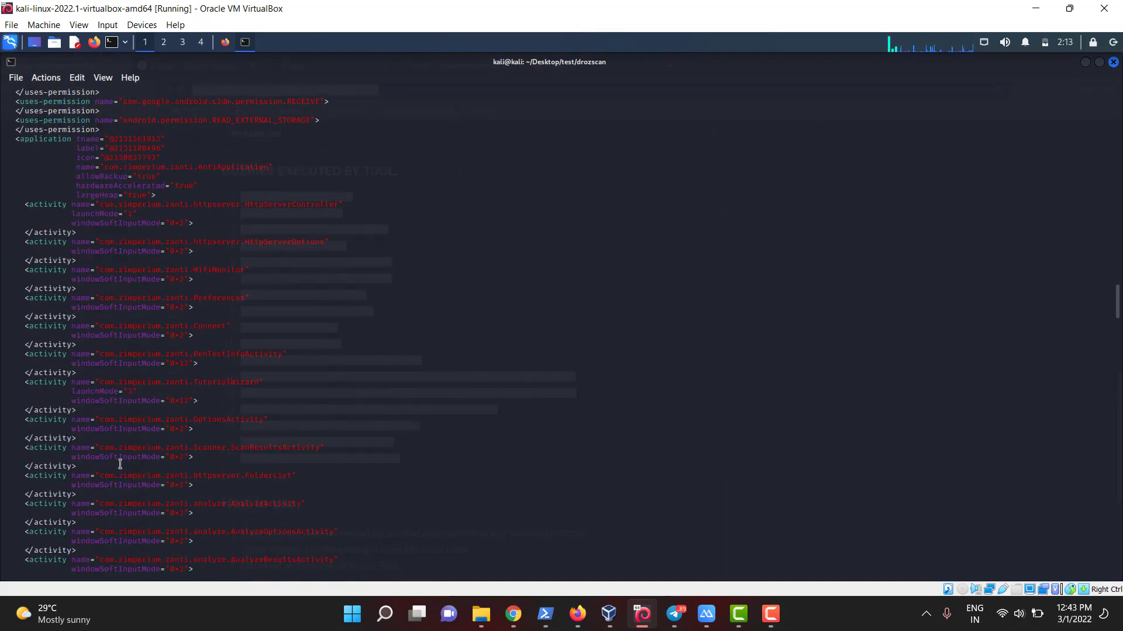
scroll(120, 465, "down", 2)
scroll(120, 468, "down", 3)
scroll(121, 467, "down", 3)
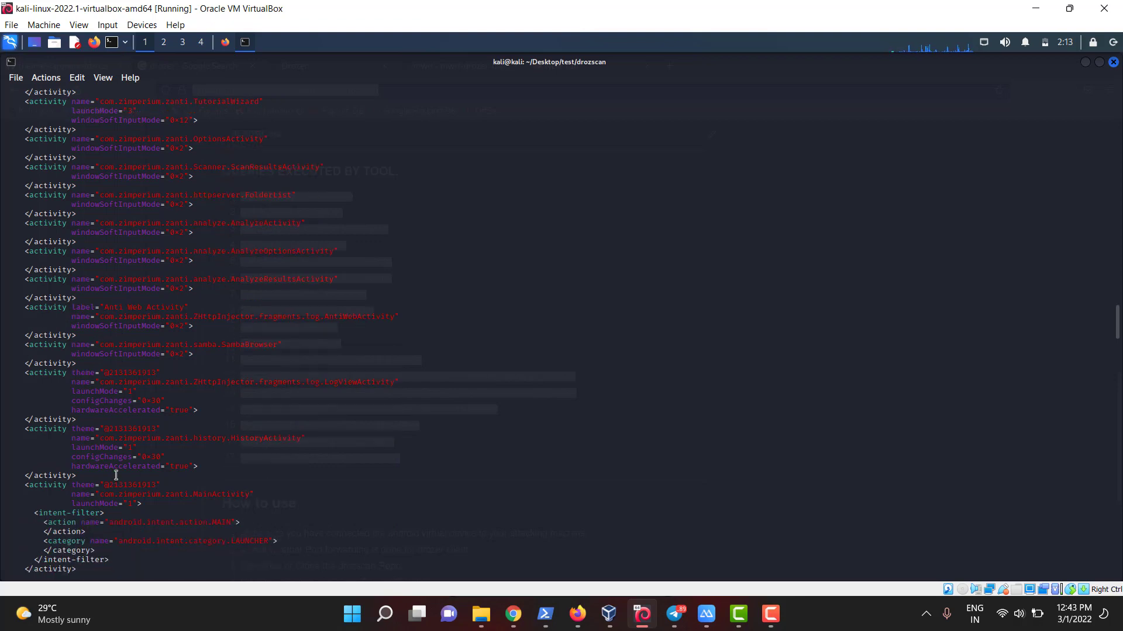
scroll(120, 467, "down", 3)
scroll(115, 476, "down", 3)
scroll(115, 475, "down", 3)
scroll(114, 476, "down", 3)
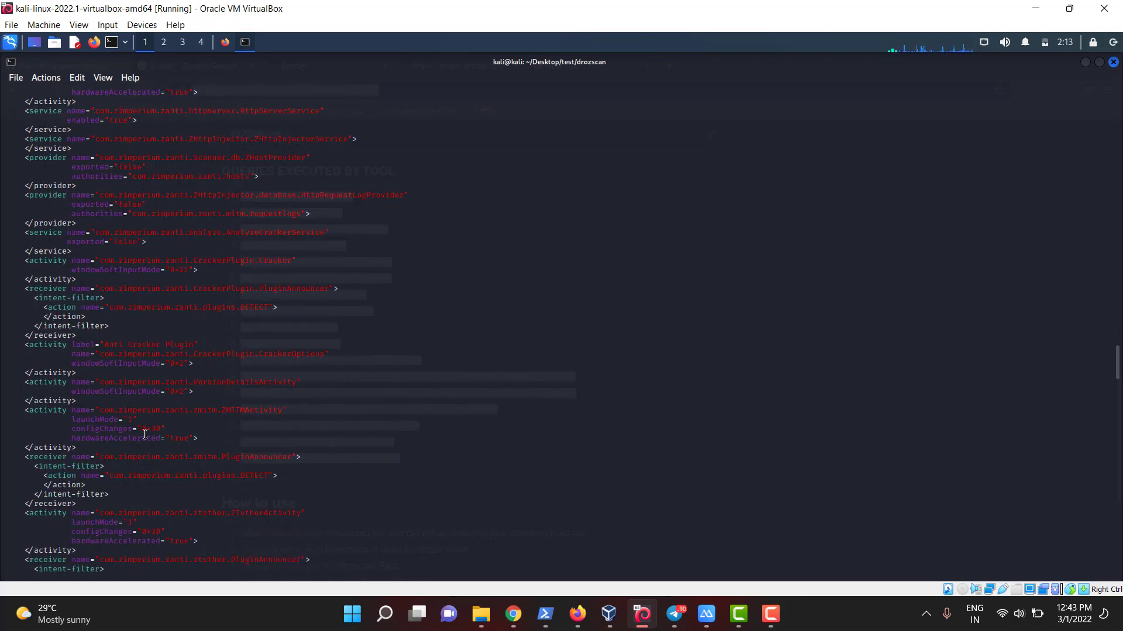
scroll(132, 465, "down", 3)
scroll(145, 454, "down", 3)
scroll(144, 455, "down", 3)
scroll(145, 454, "down", 3)
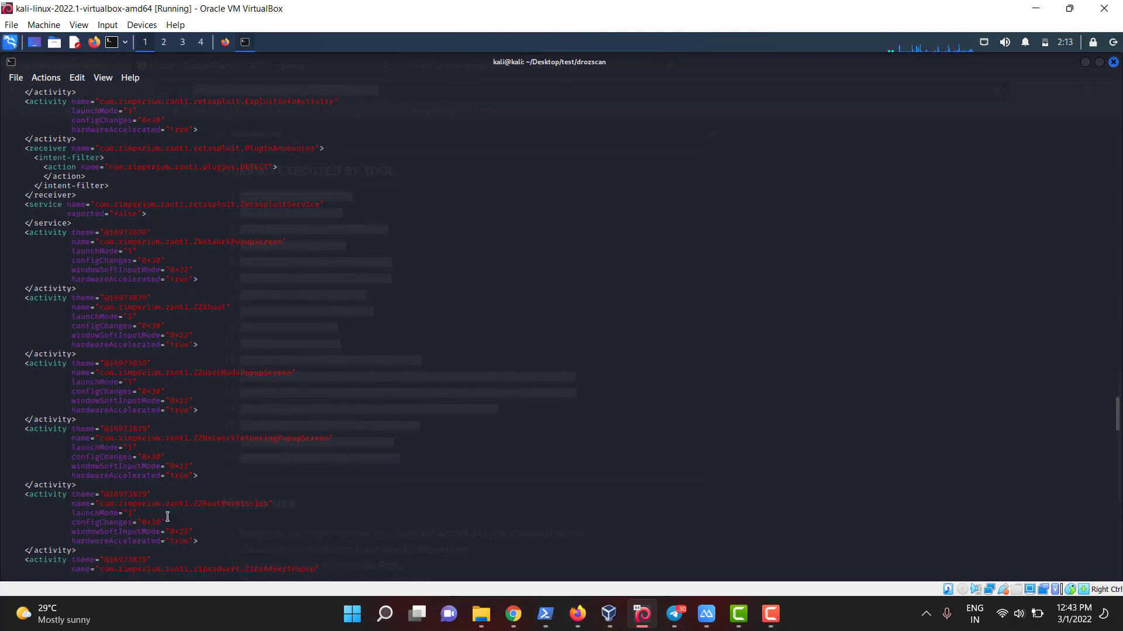
scroll(167, 516, "down", 3)
scroll(175, 532, "down", 3)
scroll(174, 533, "down", 3)
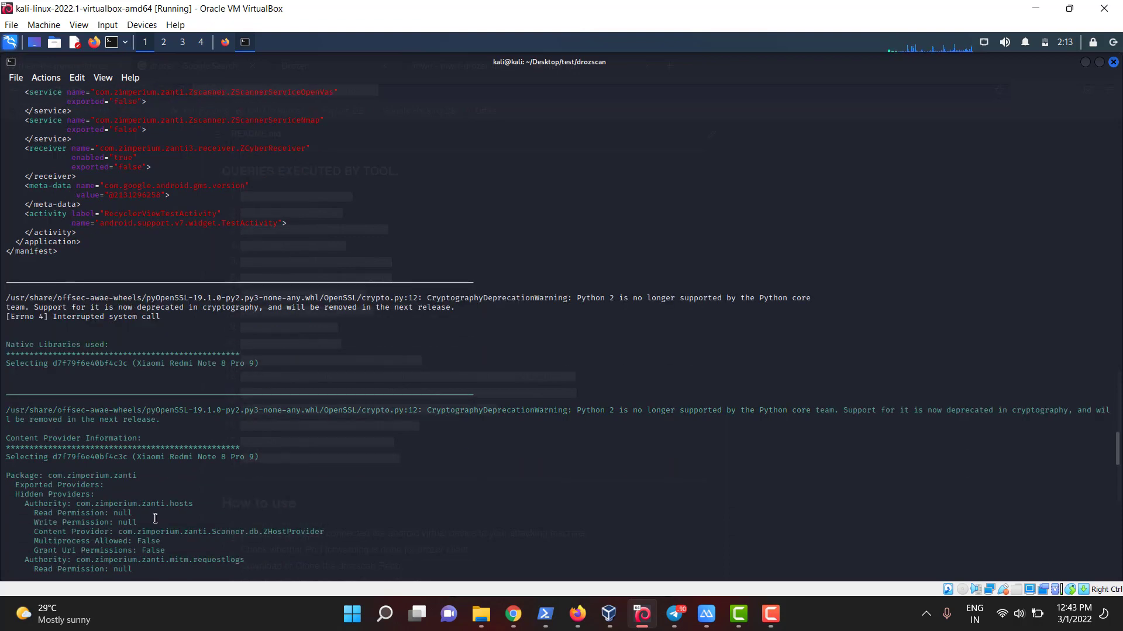
scroll(115, 499, "down", 3)
scroll(41, 438, "down", 3)
scroll(41, 439, "down", 3)
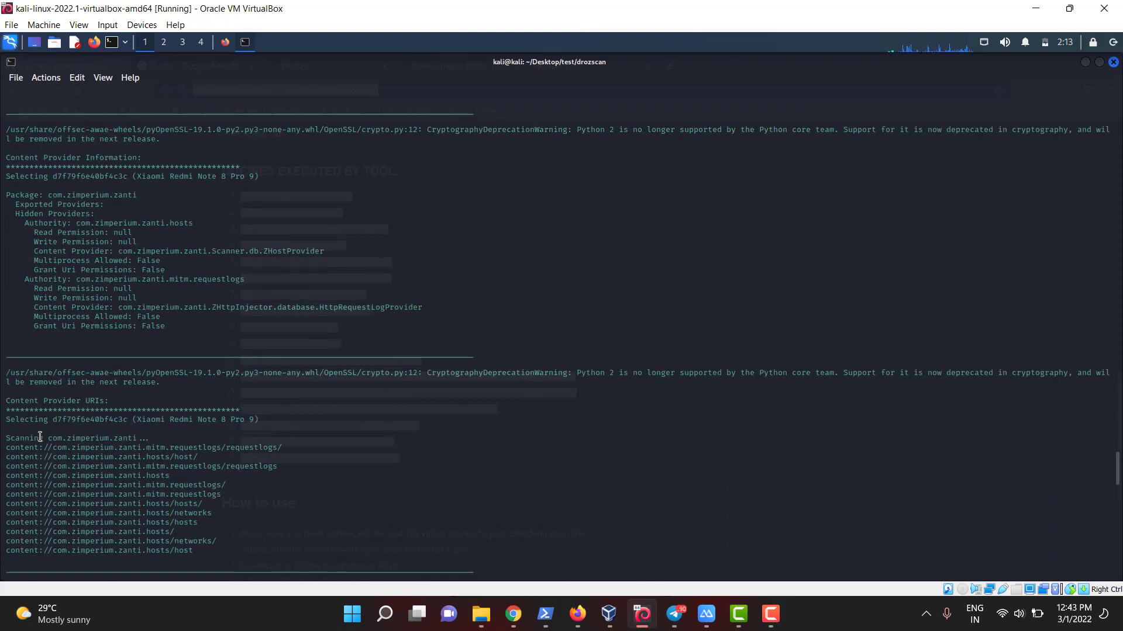
scroll(12, 425, "down", 2)
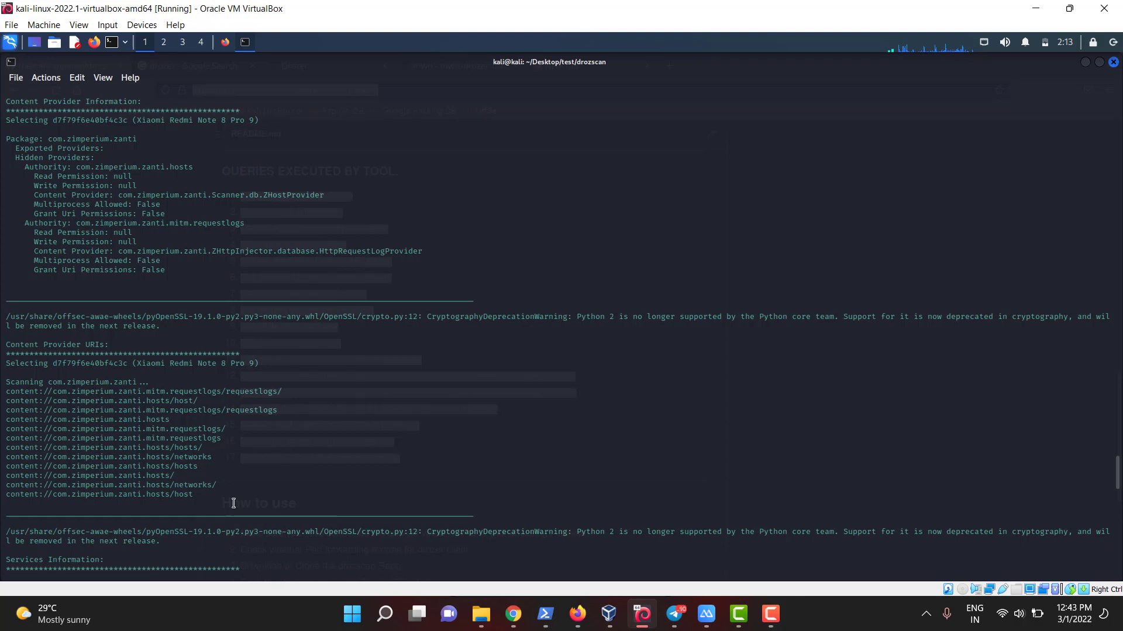
left_click_drag(233, 499, 69, 393)
Deselect the content:// URI lines in the later drozscan output.
left_click(73, 395)
scroll(170, 477, "down", 2)
scroll(169, 476, "down", 2)
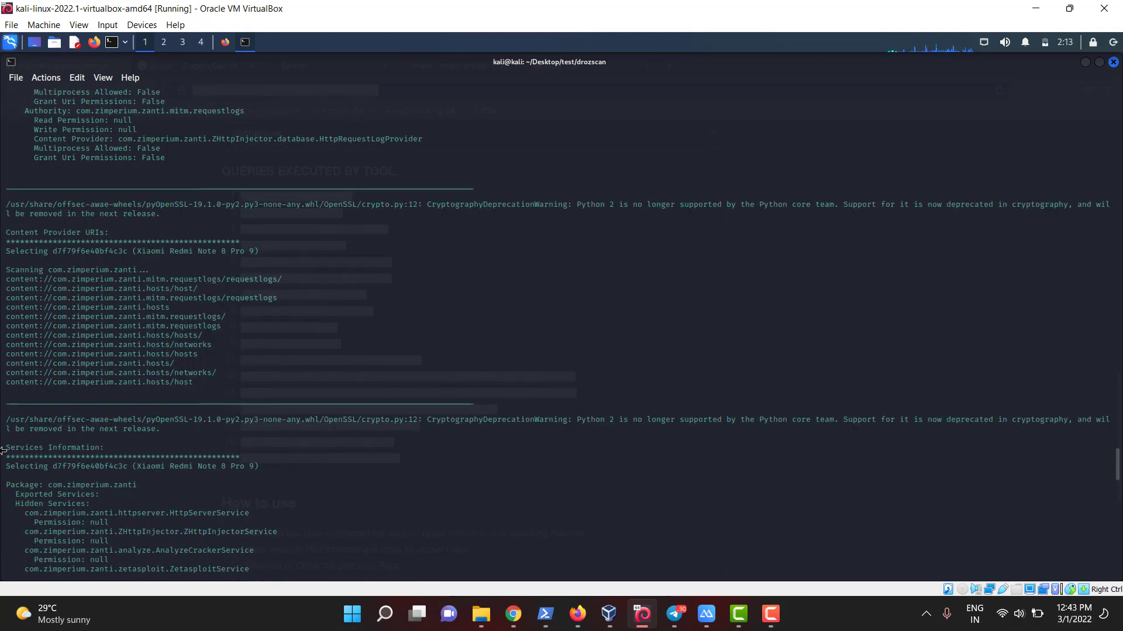
scroll(136, 467, "down", 3)
scroll(263, 482, "down", 3)
scroll(442, 495, "down", 2)
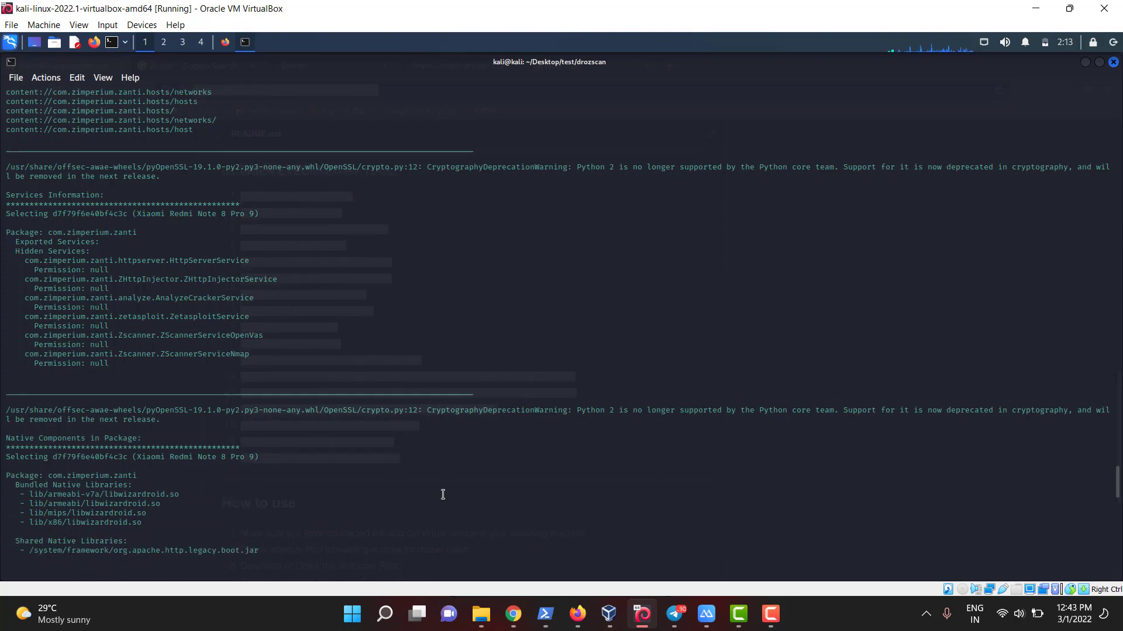
scroll(442, 495, "down", 3)
scroll(431, 498, "down", 2)
scroll(343, 452, "down", 3)
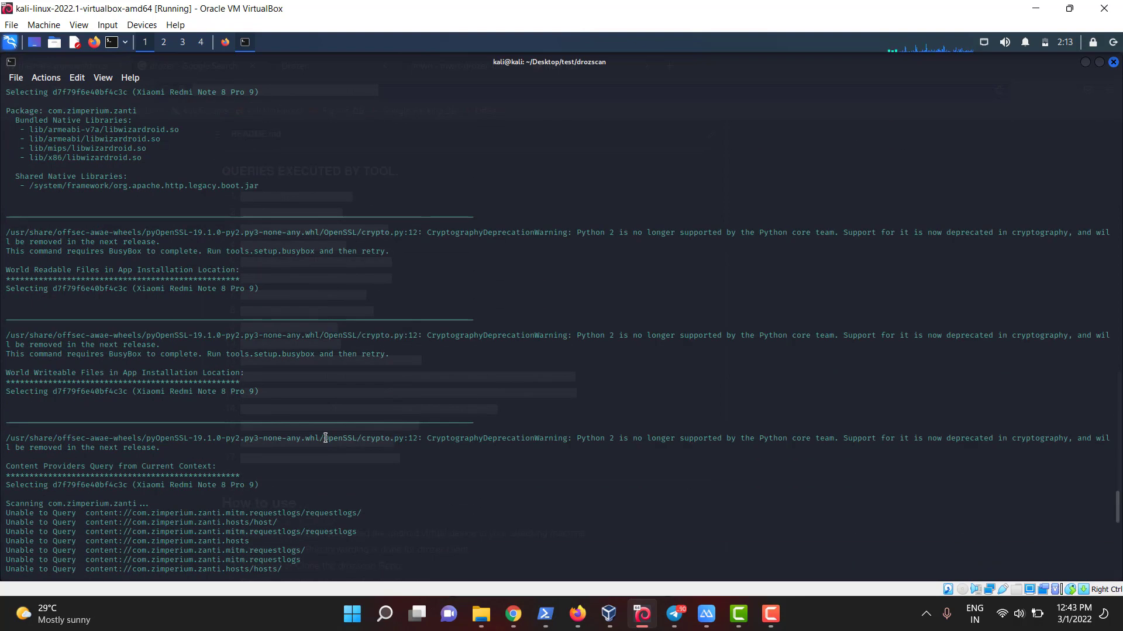
scroll(342, 453, "down", 3)
In the drozscan README, highlight the SQL injection, world-readable files and native components queries.
left_click(224, 46)
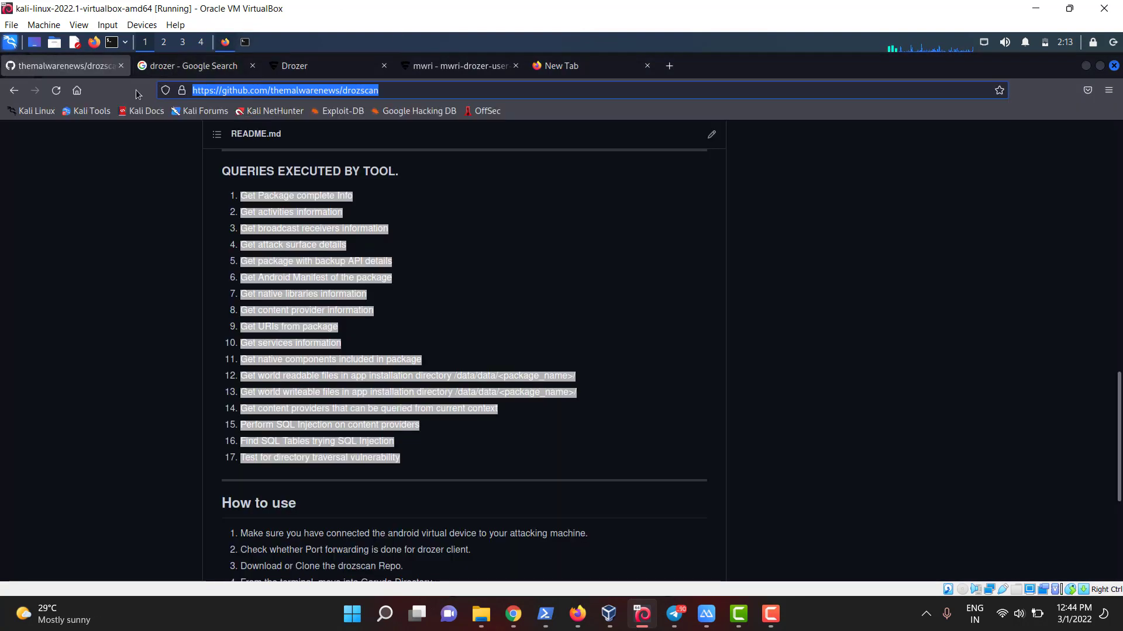
left_click(263, 436)
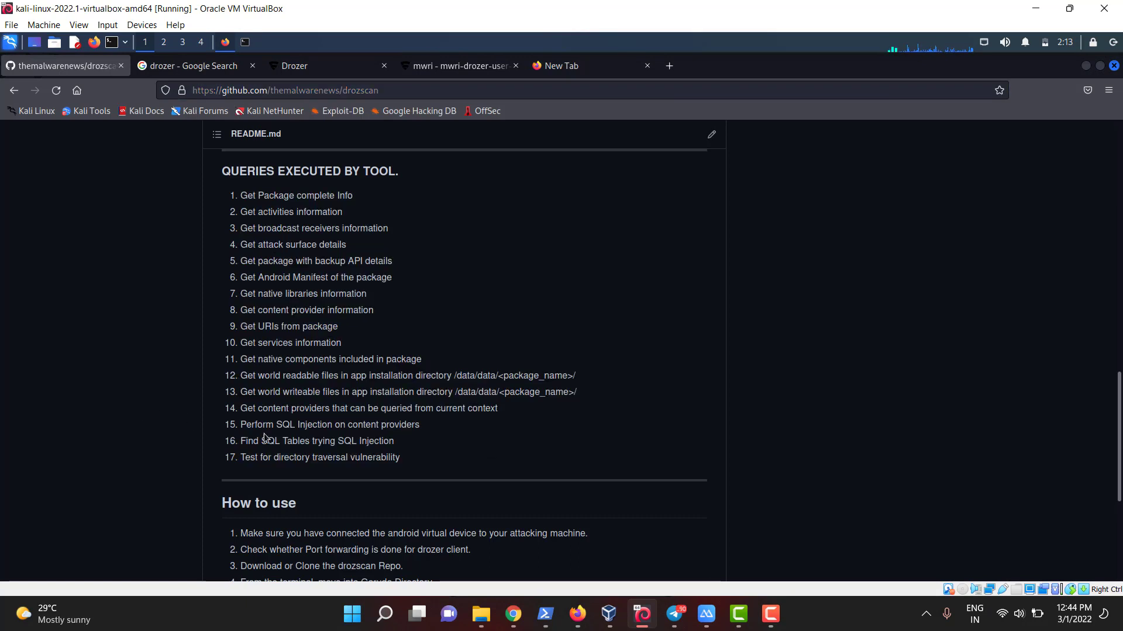
triple_click(381, 428)
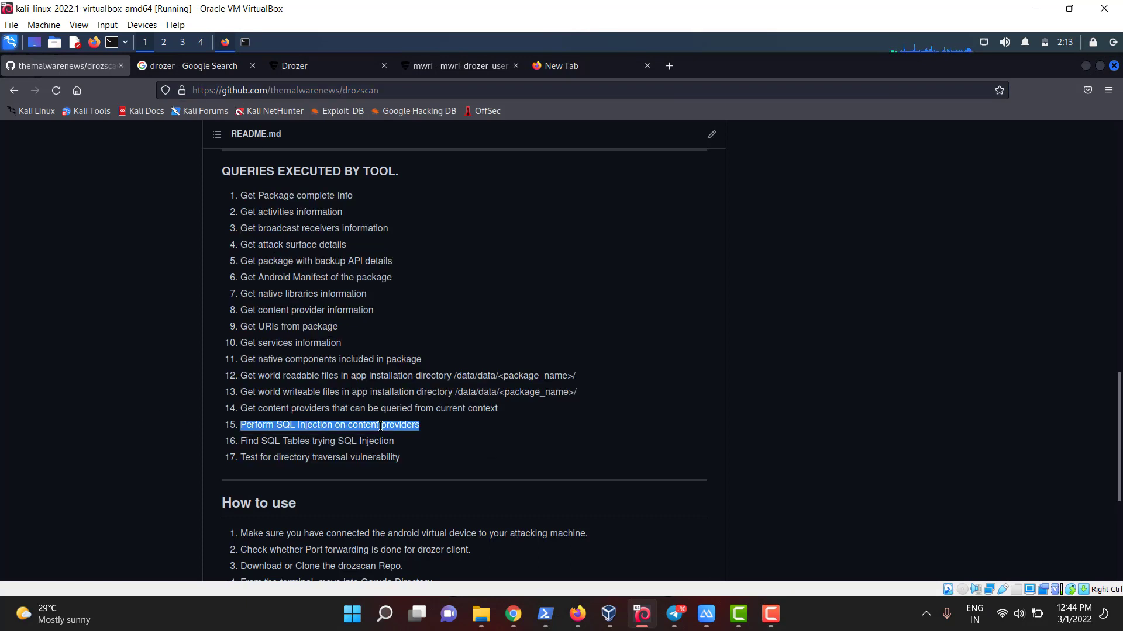
triple_click(352, 375)
left_click(351, 375)
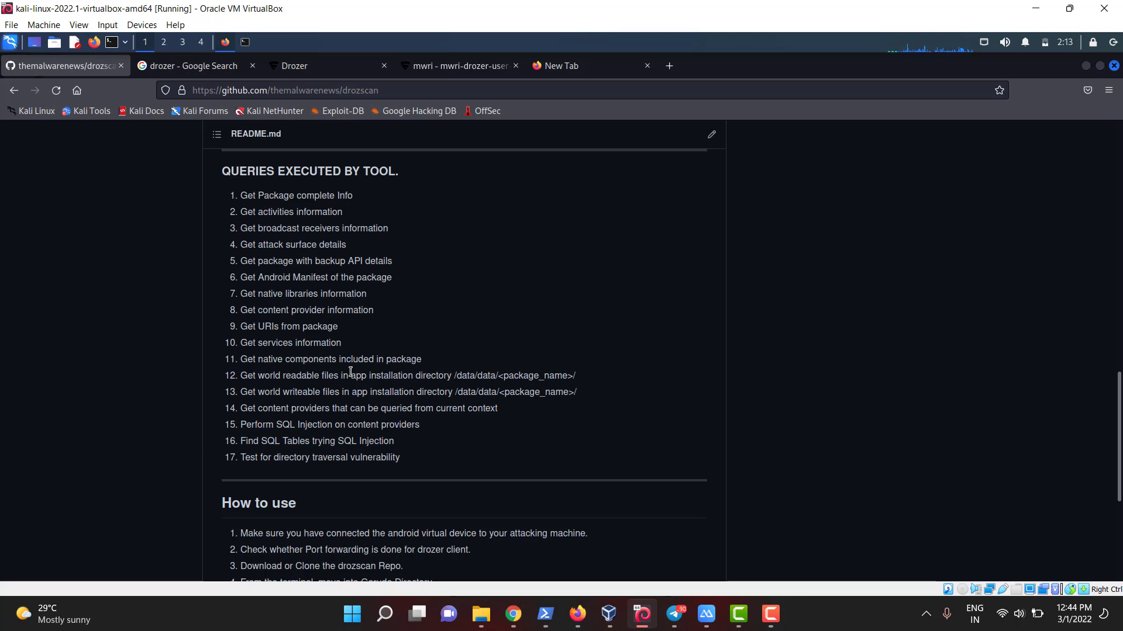
triple_click(336, 359)
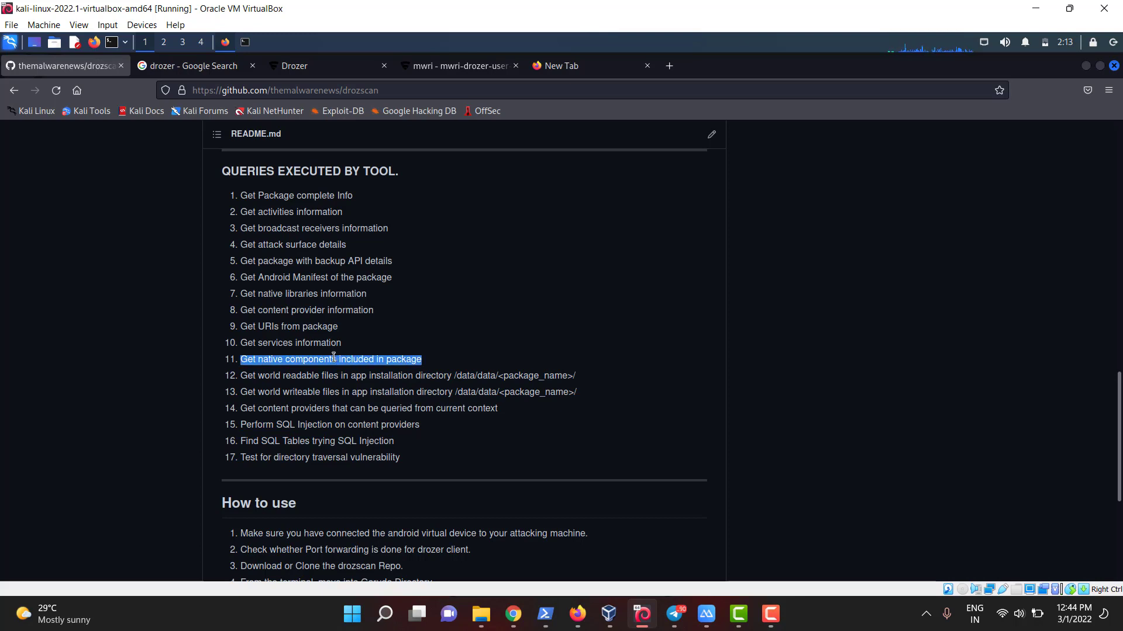
Highlight the SQL Tables query and the whole 17-query list, then show the drozer guide PDF.
double_click(299, 344)
left_click(304, 441)
triple_click(304, 441)
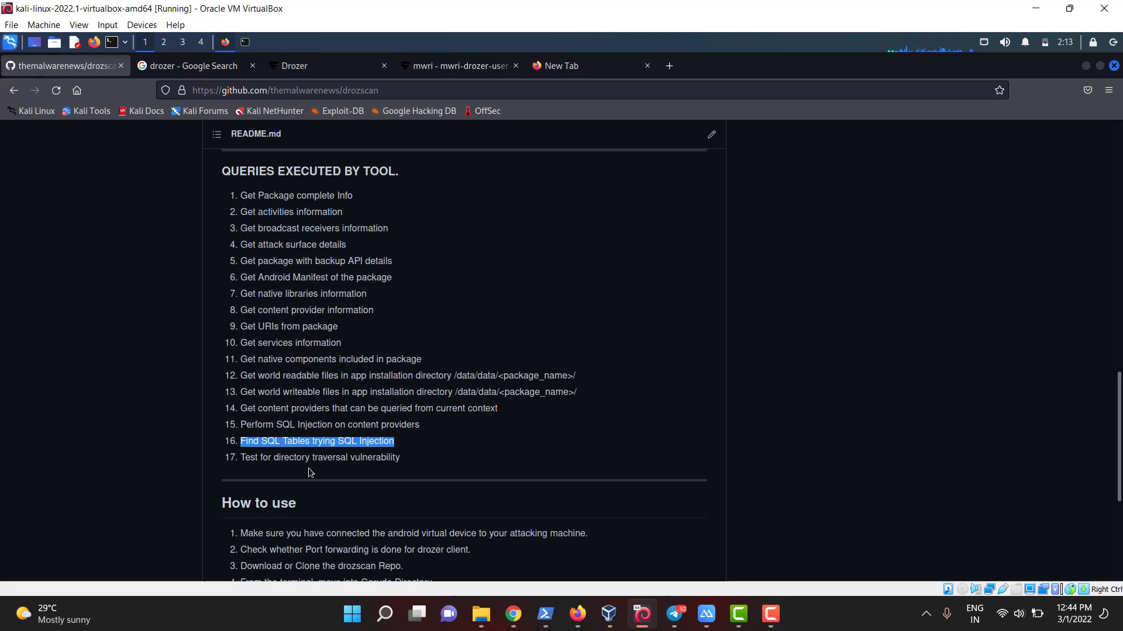
double_click(310, 456)
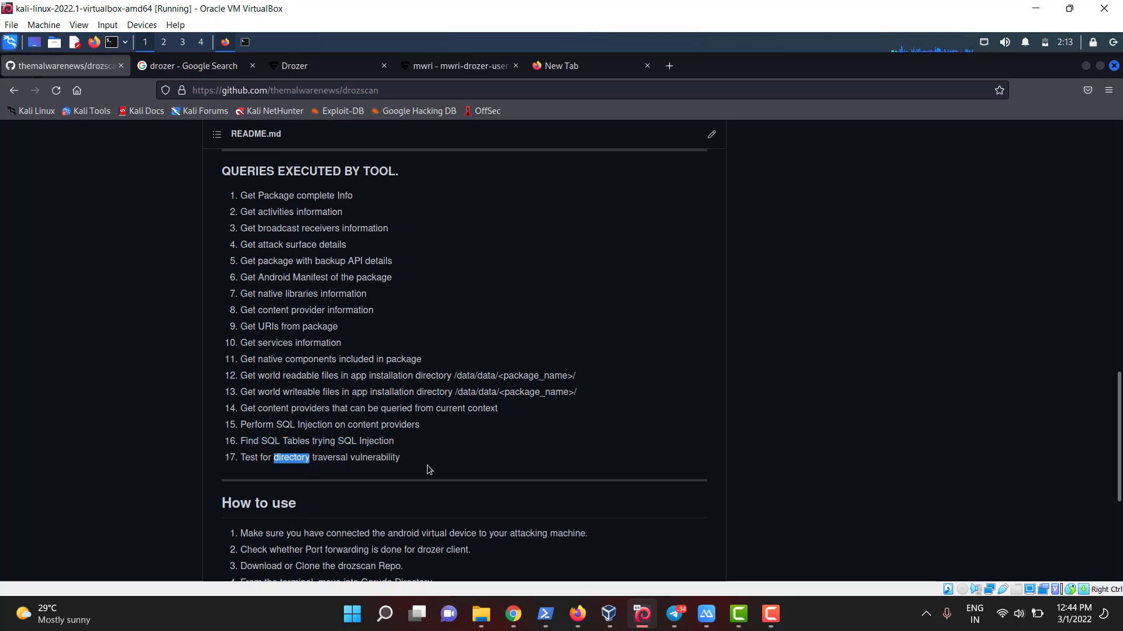
mouse_move(430, 469)
left_mouse_down()
mouse_move(223, 218)
mouse_move(224, 193)
left_mouse_up()
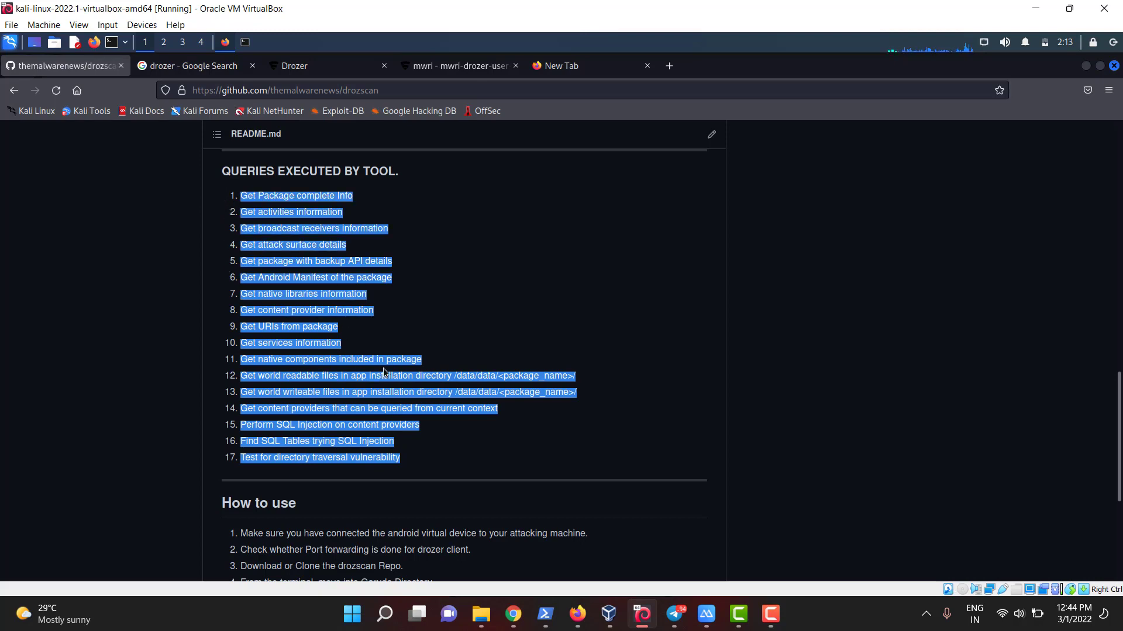
scroll(383, 367, "up", 3)
scroll(383, 369, "up", 8)
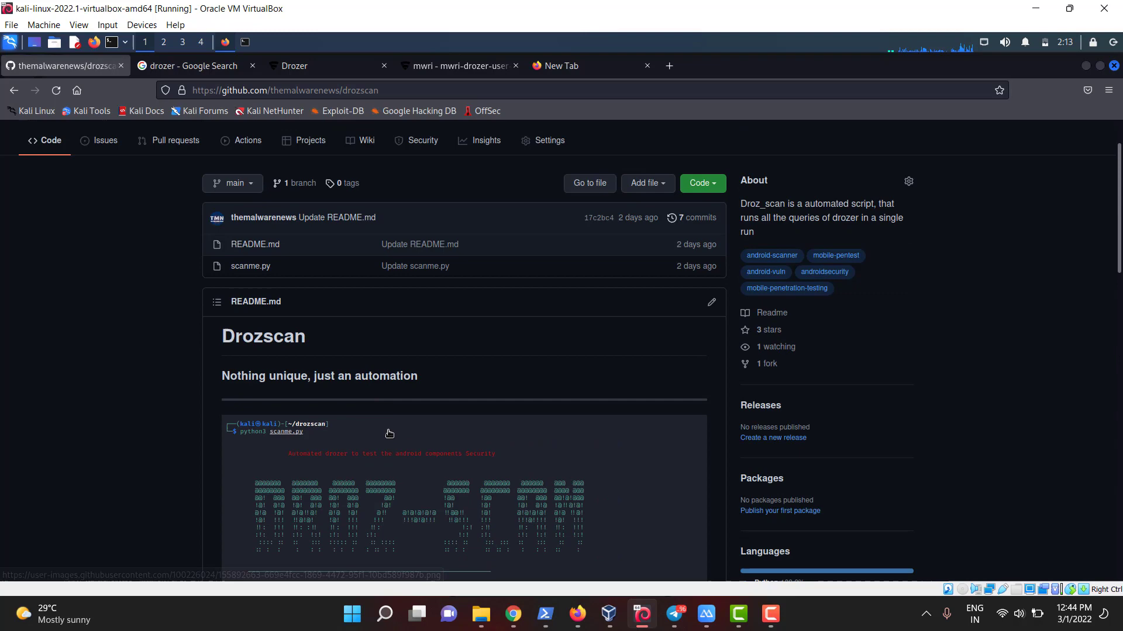
scroll(383, 369, "down", 3)
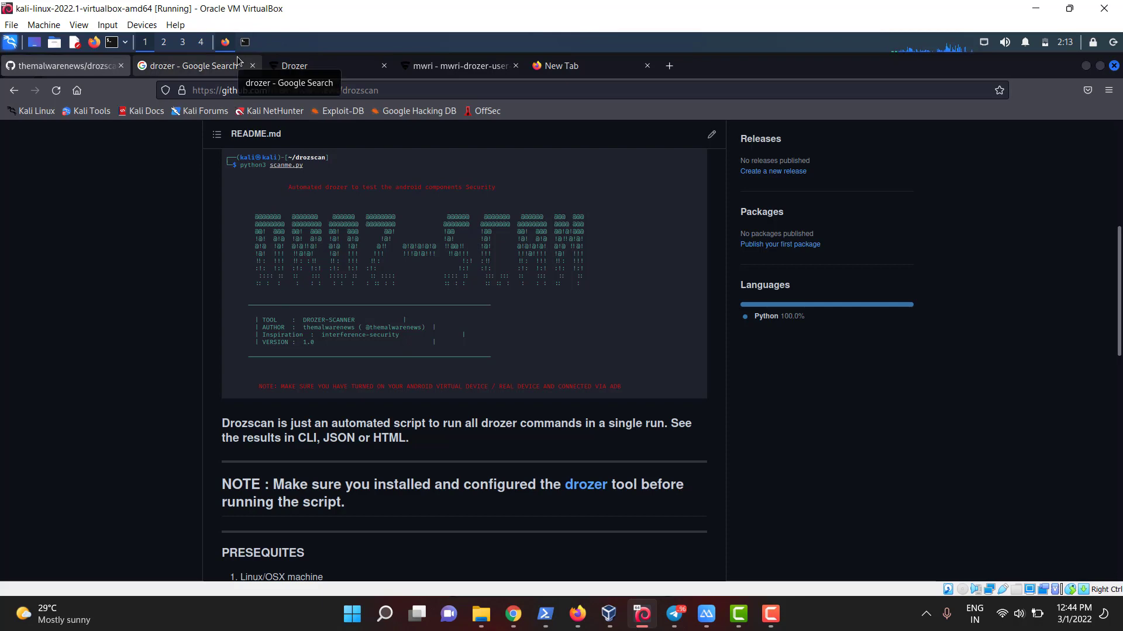
left_click(411, 71)
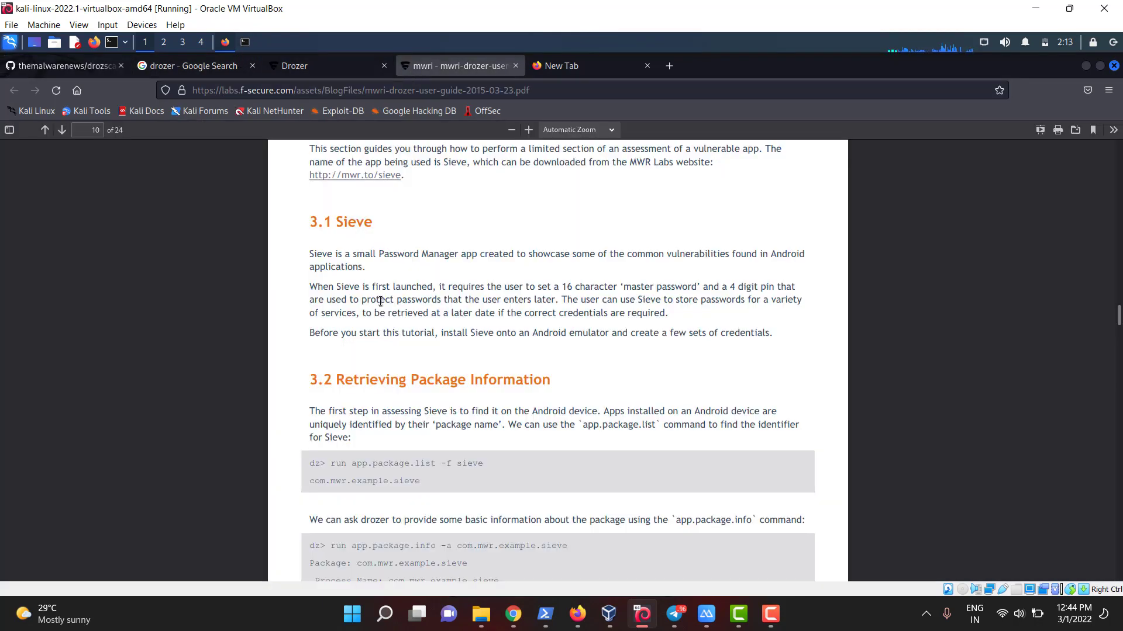
scroll(378, 357, "down", 5)
scroll(385, 359, "down", 3)
scroll(362, 507, "down", 5)
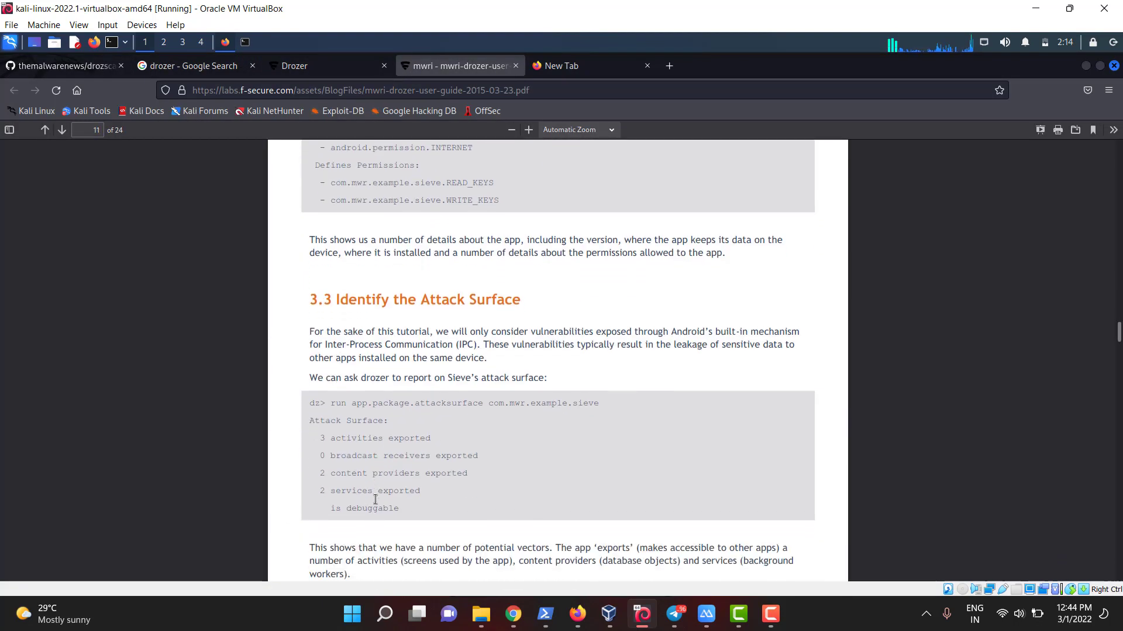
scroll(374, 499, "down", 5)
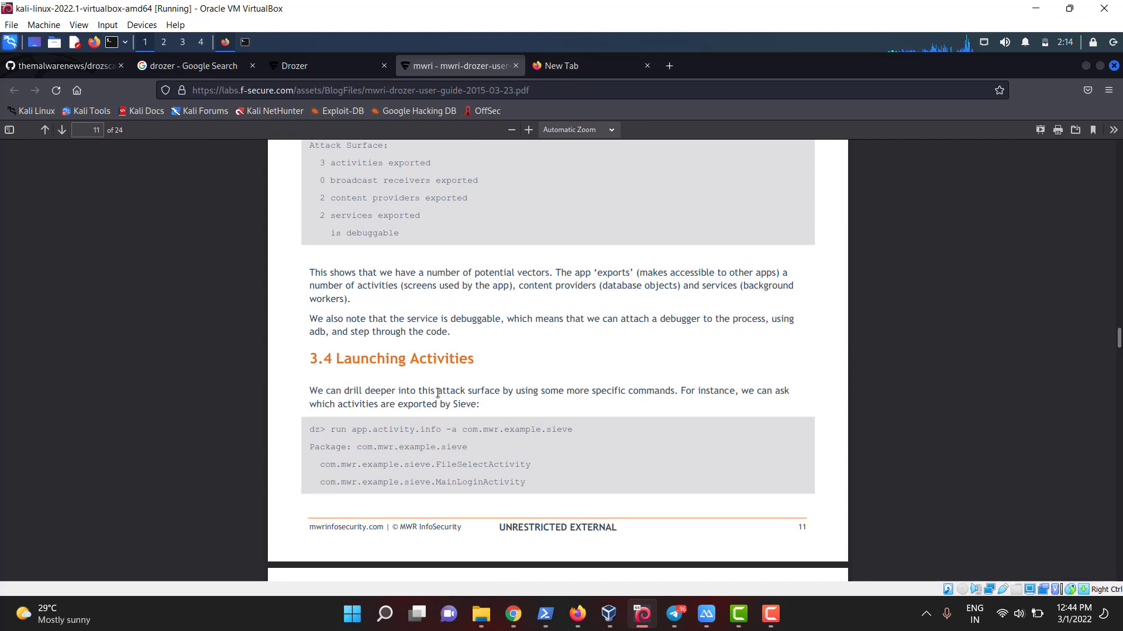
Switch back to the themalwarenews/drozscan repository tab.
left_click(53, 65)
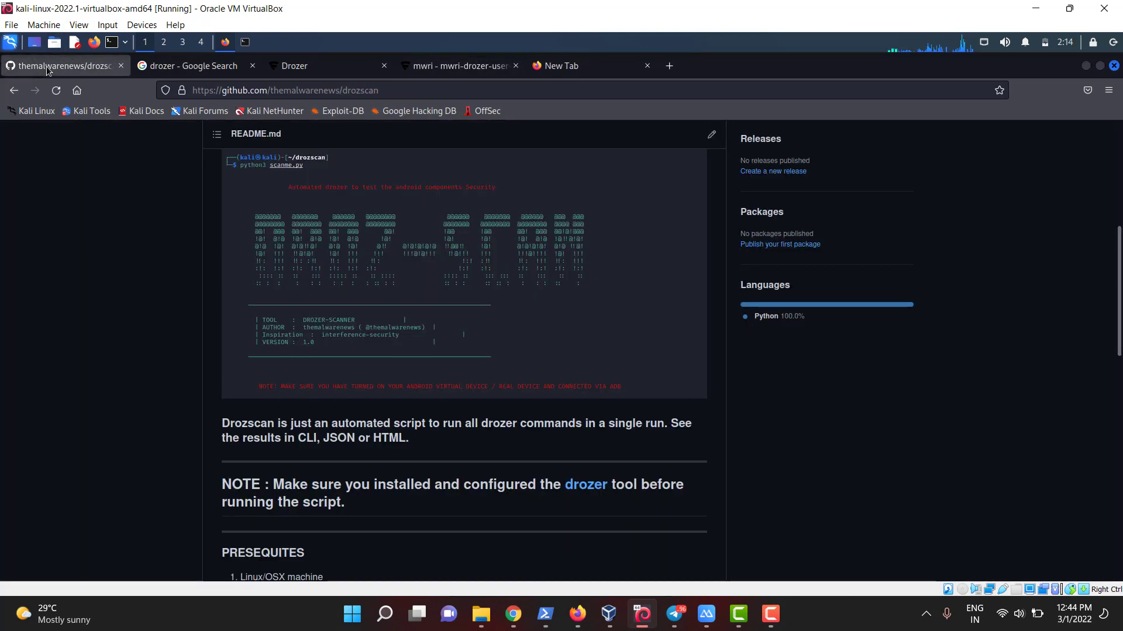
scroll(484, 426, "up", 5)
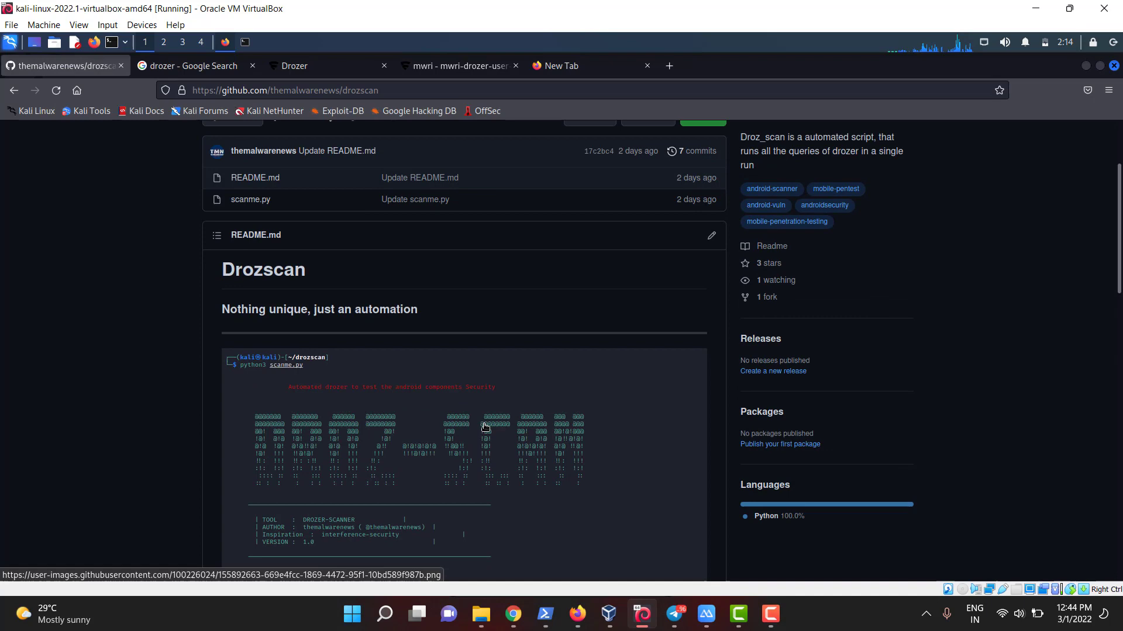
scroll(485, 429, "down", 1)
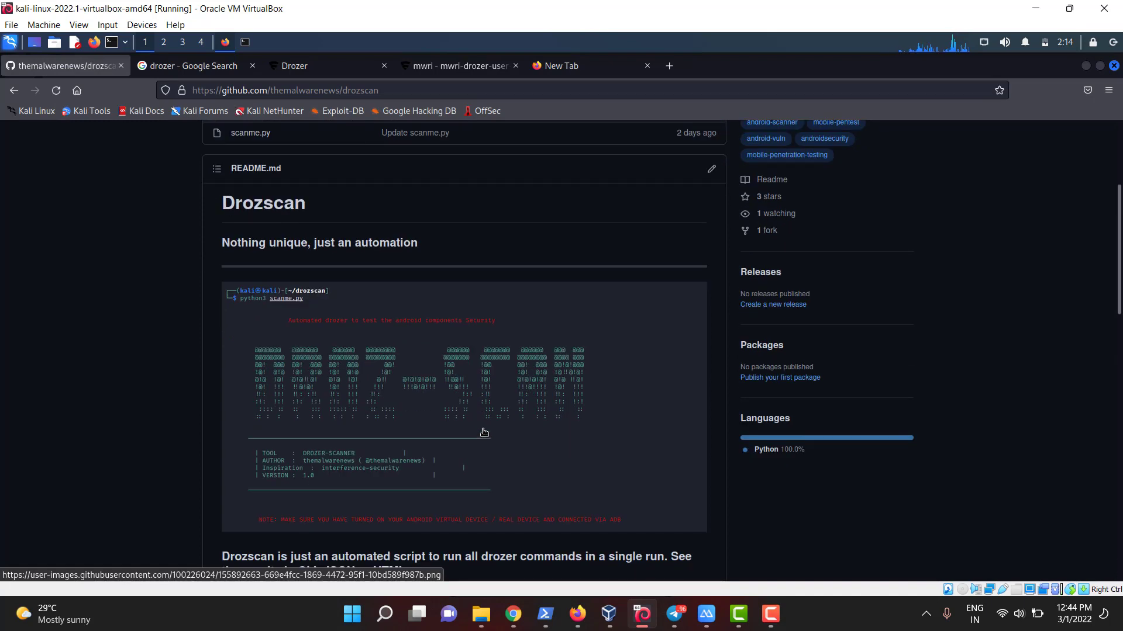
scroll(485, 434, "up", 5)
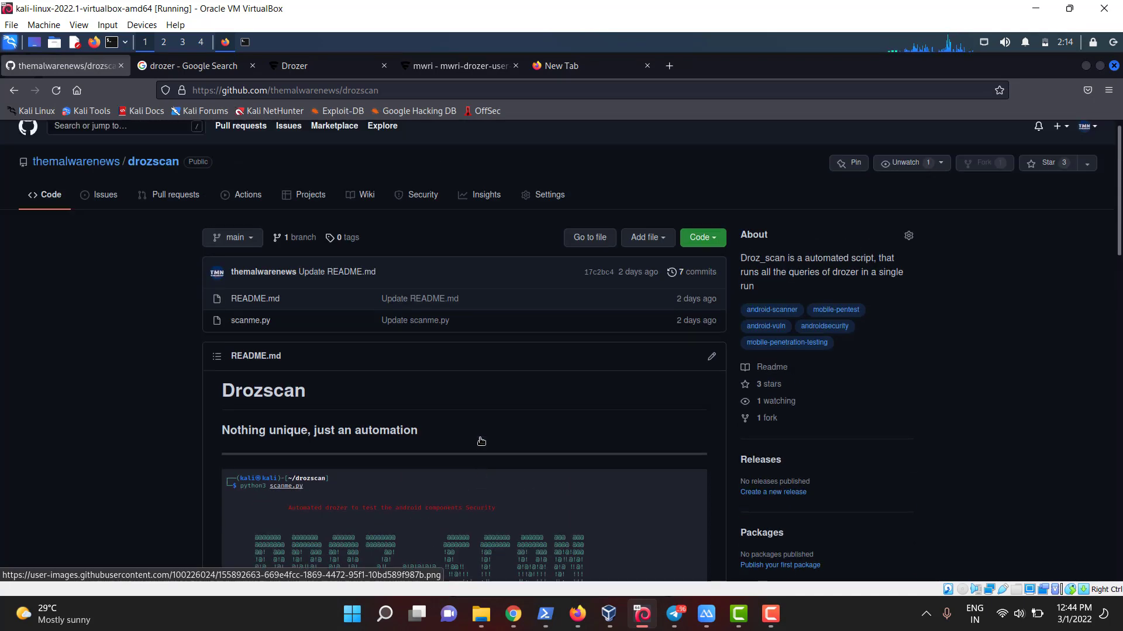
scroll(484, 434, "up", 1)
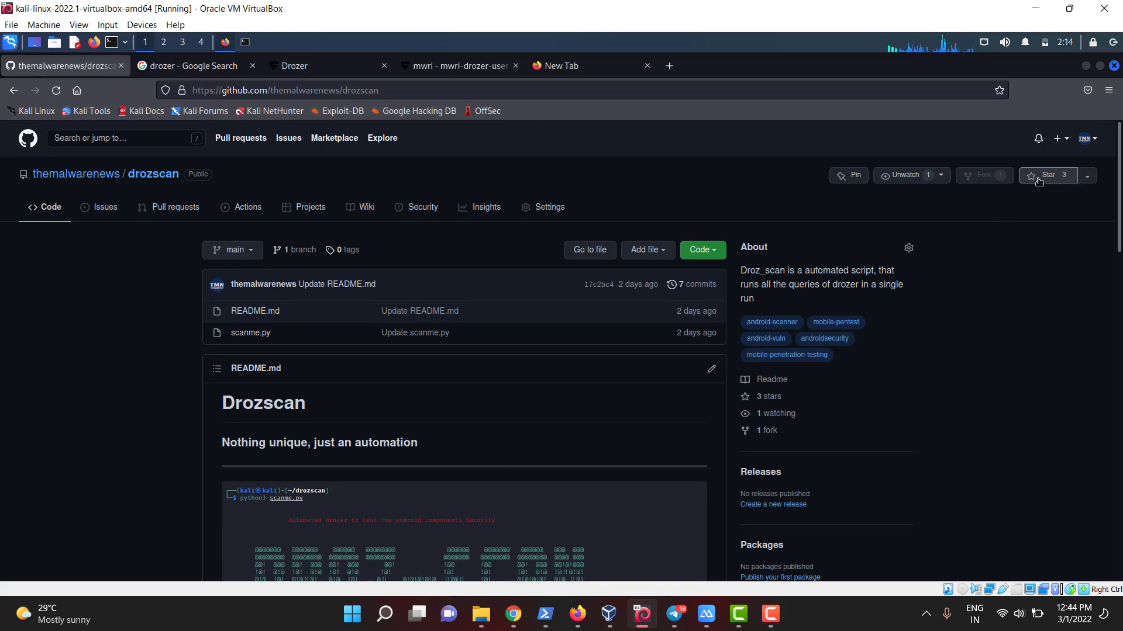